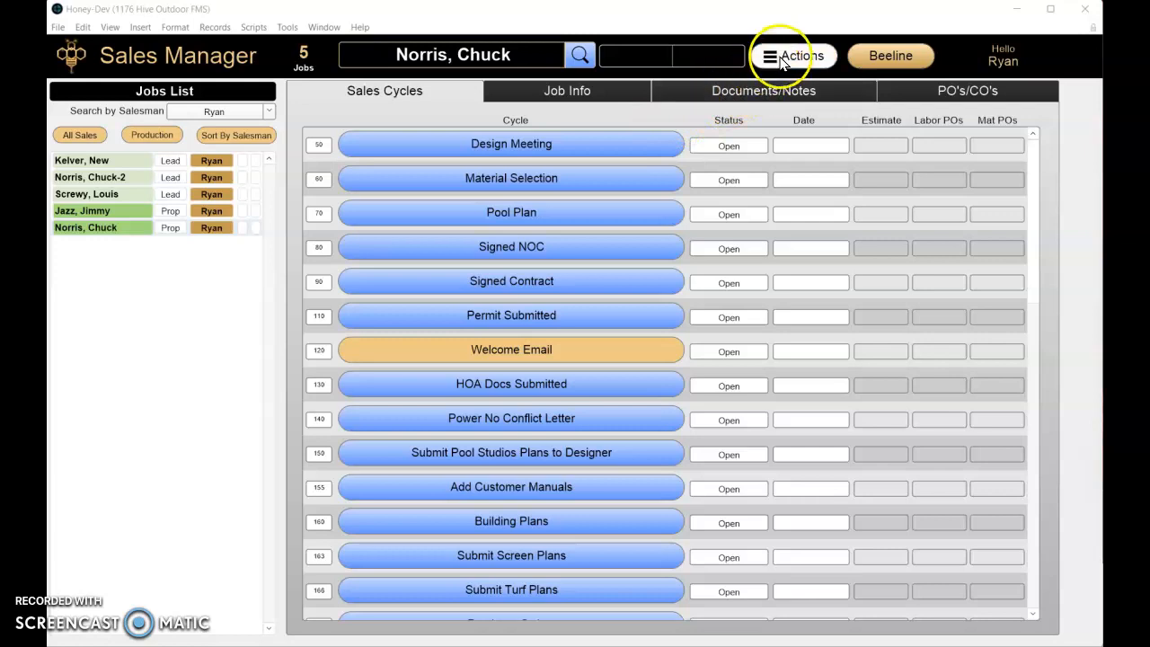
Open the product management list and look through its items.
{"action": "left_click", "coordinate": [773, 57]}
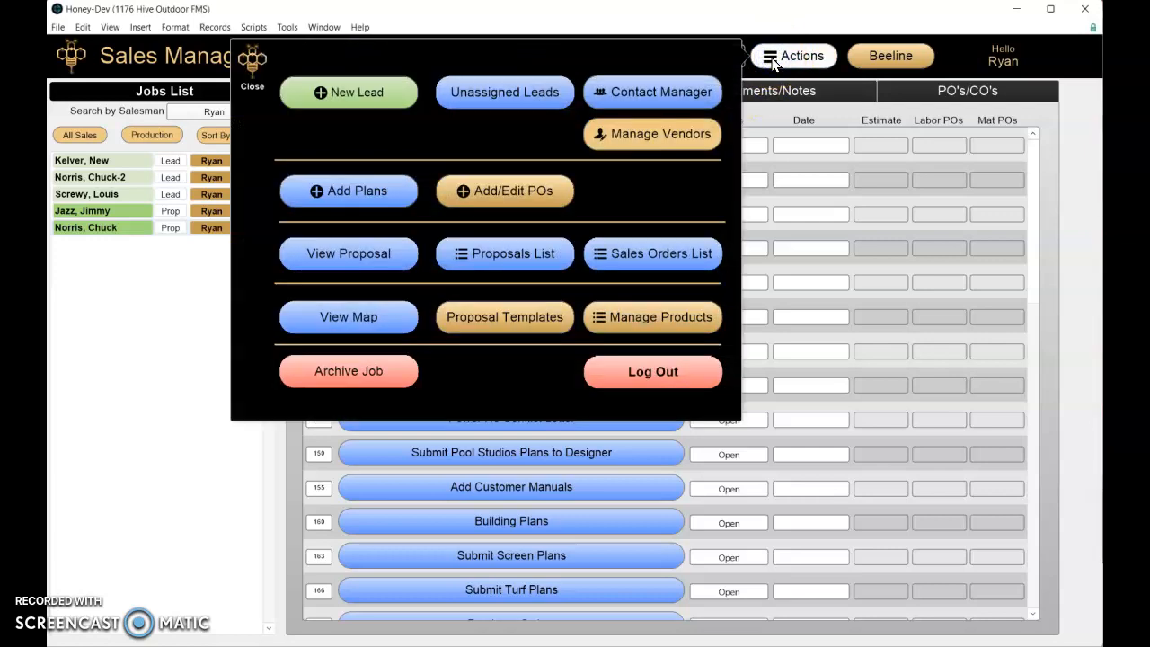
{"action": "left_click", "coordinate": [670, 324]}
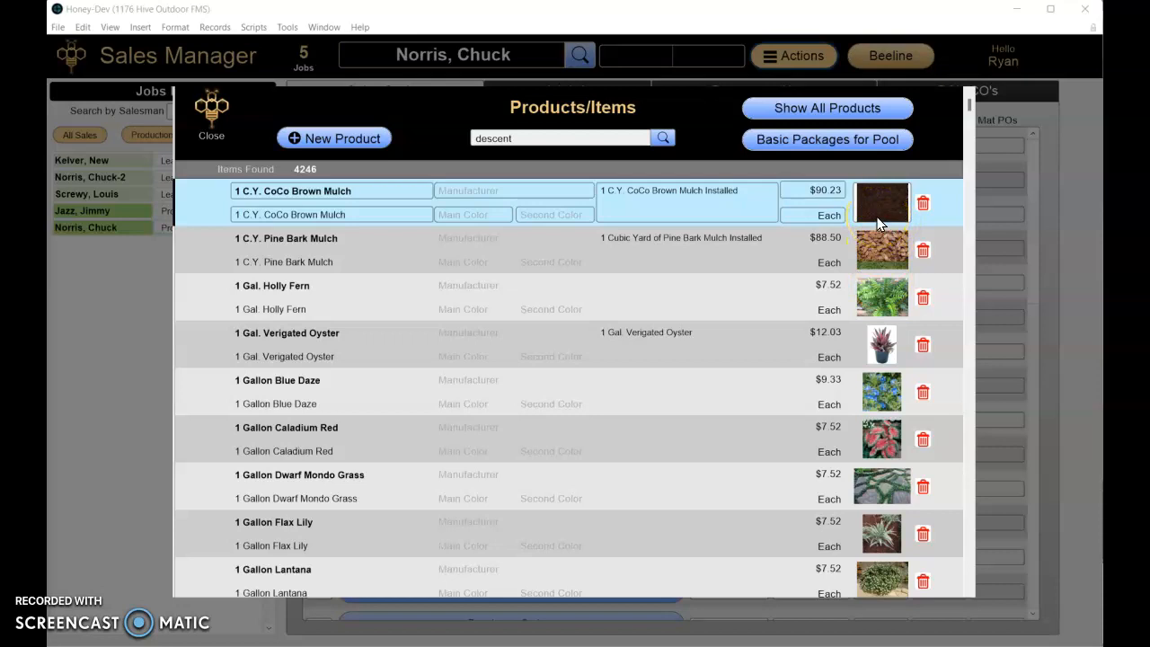
{"action": "left_click", "coordinate": [542, 139]}
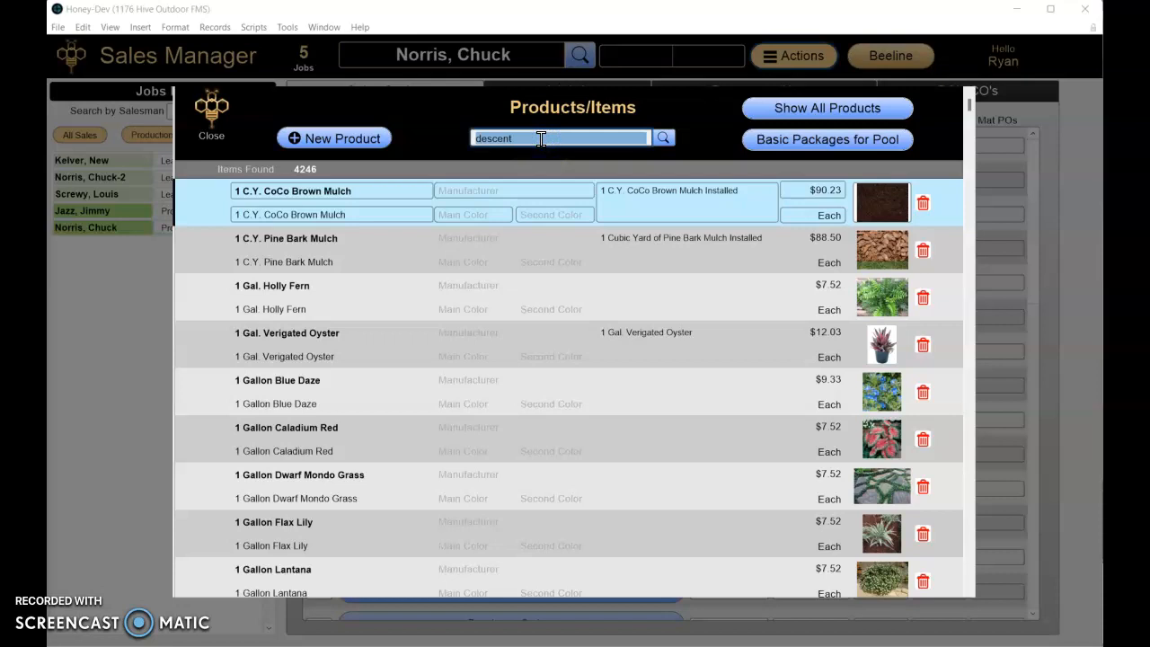
{"action": "scroll", "coordinate": [532, 334], "scroll_direction": "down", "scroll_amount": 10}
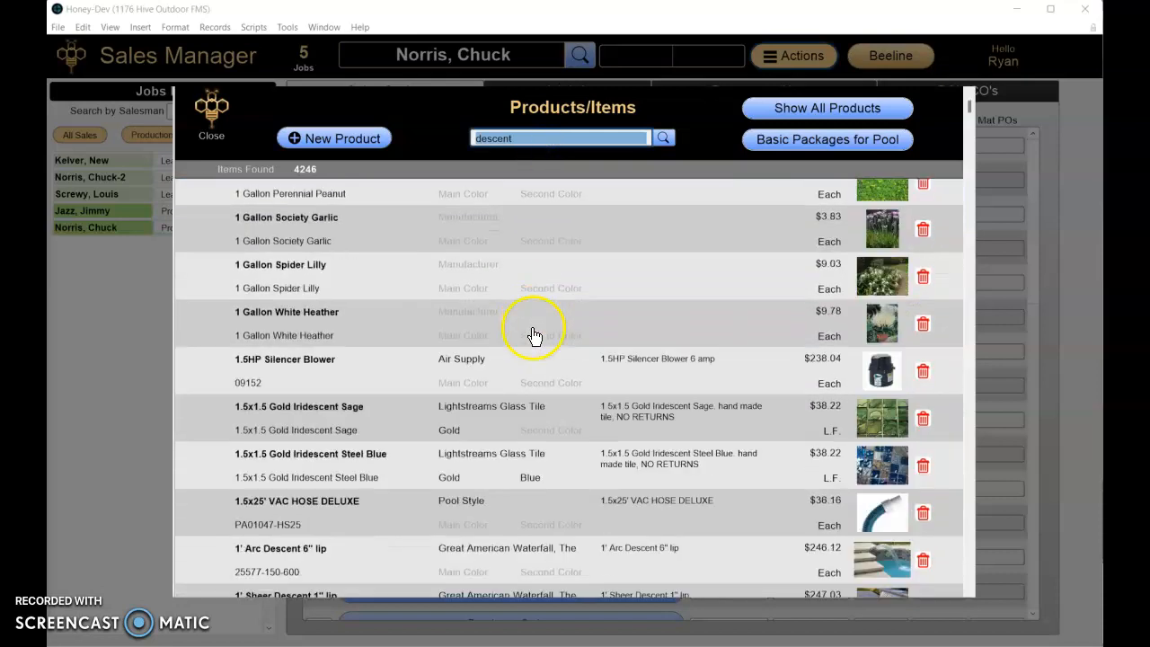
{"action": "scroll", "coordinate": [535, 336], "scroll_direction": "up", "scroll_amount": 10}
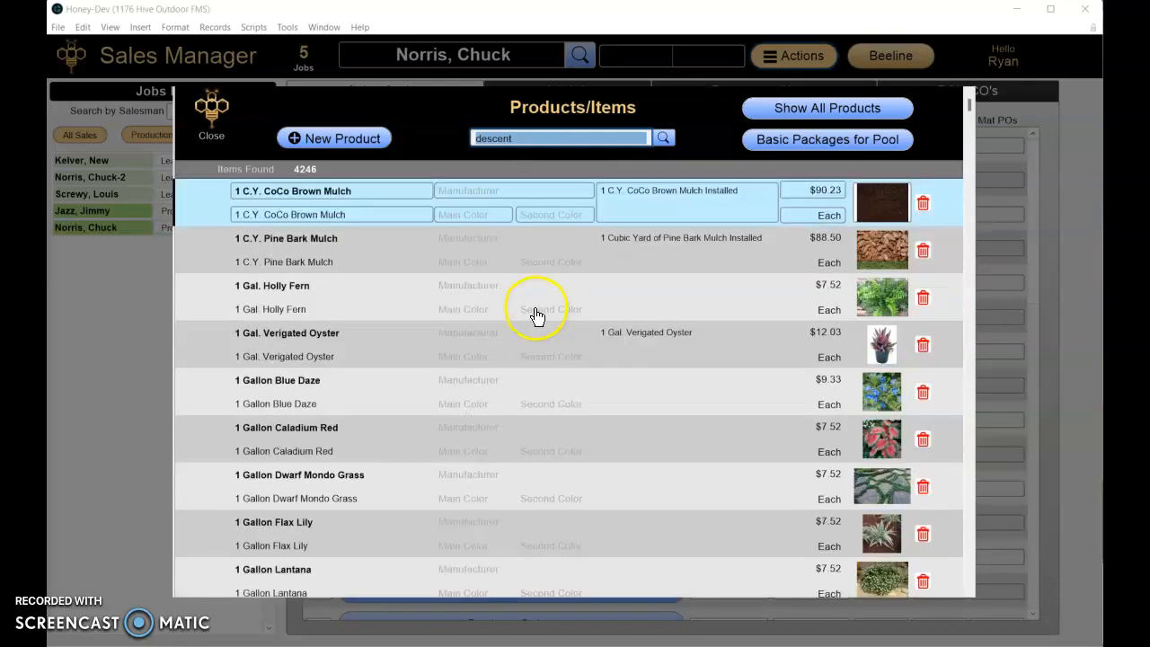
Search the product list for "tile" and look through the matching items.
{"action": "left_click", "coordinate": [530, 144]}
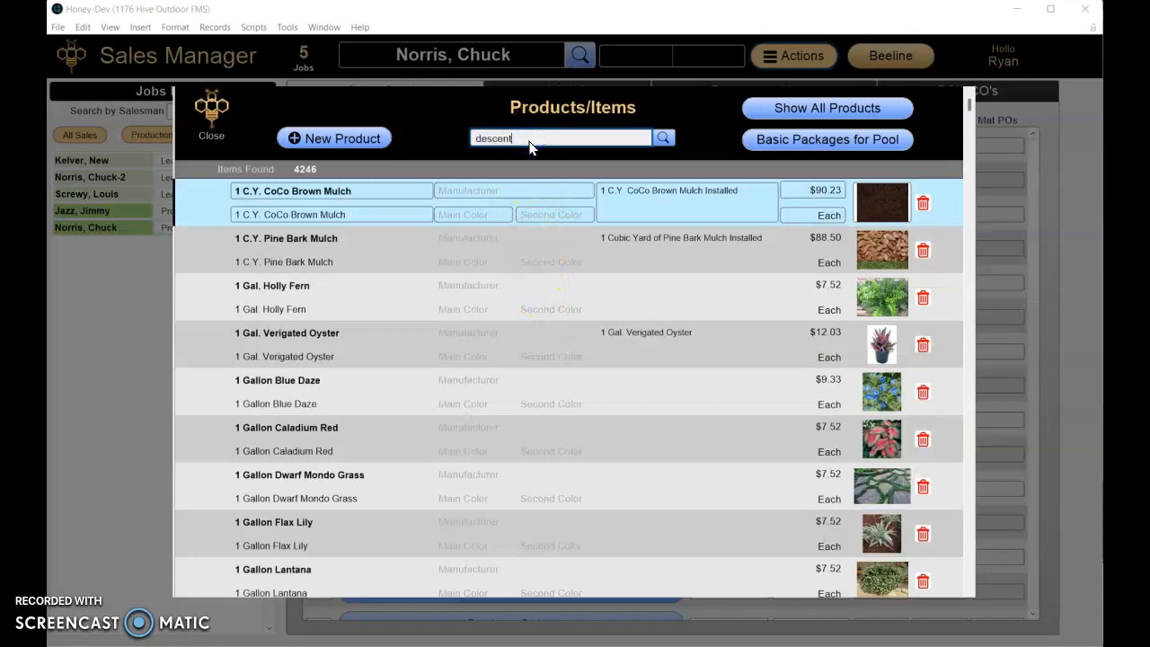
{"action": "key", "text": "BackSpace"}
{"action": "key", "text": "BackSpace"}
{"action": "key", "text": "BackSpace"}
{"action": "key", "text": "BackSpace"}
{"action": "type", "text": "tile"}
{"action": "key", "text": "Return"}
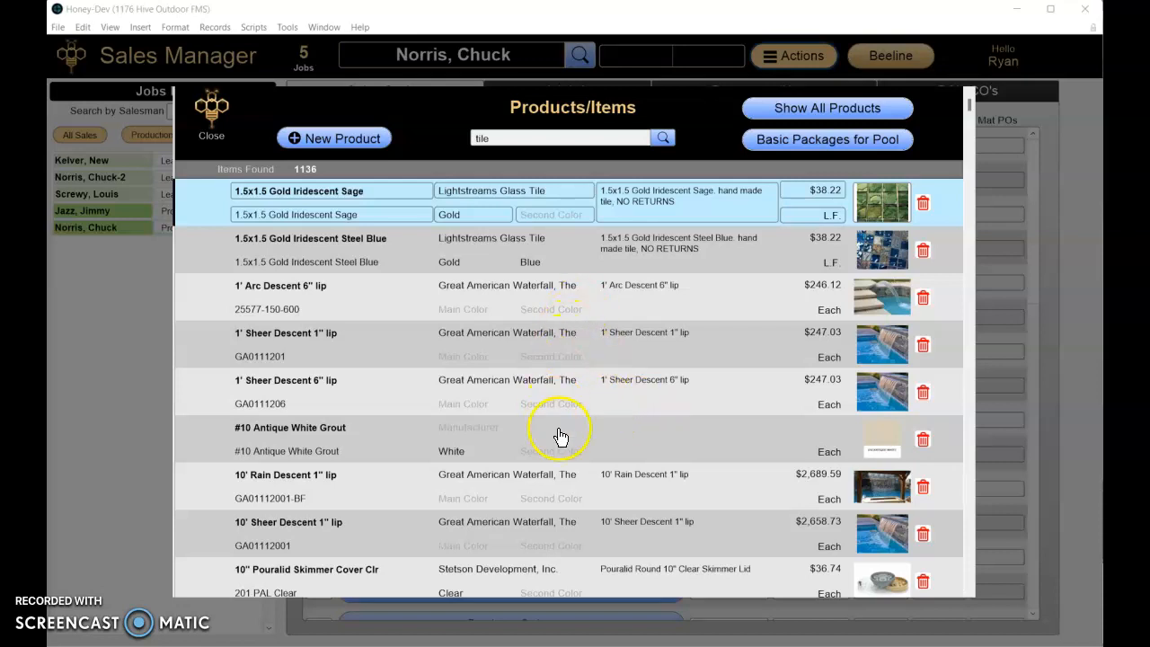
{"action": "scroll", "coordinate": [559, 436], "scroll_direction": "down", "scroll_amount": 3}
{"action": "scroll", "coordinate": [559, 436], "scroll_direction": "down", "scroll_amount": 15}
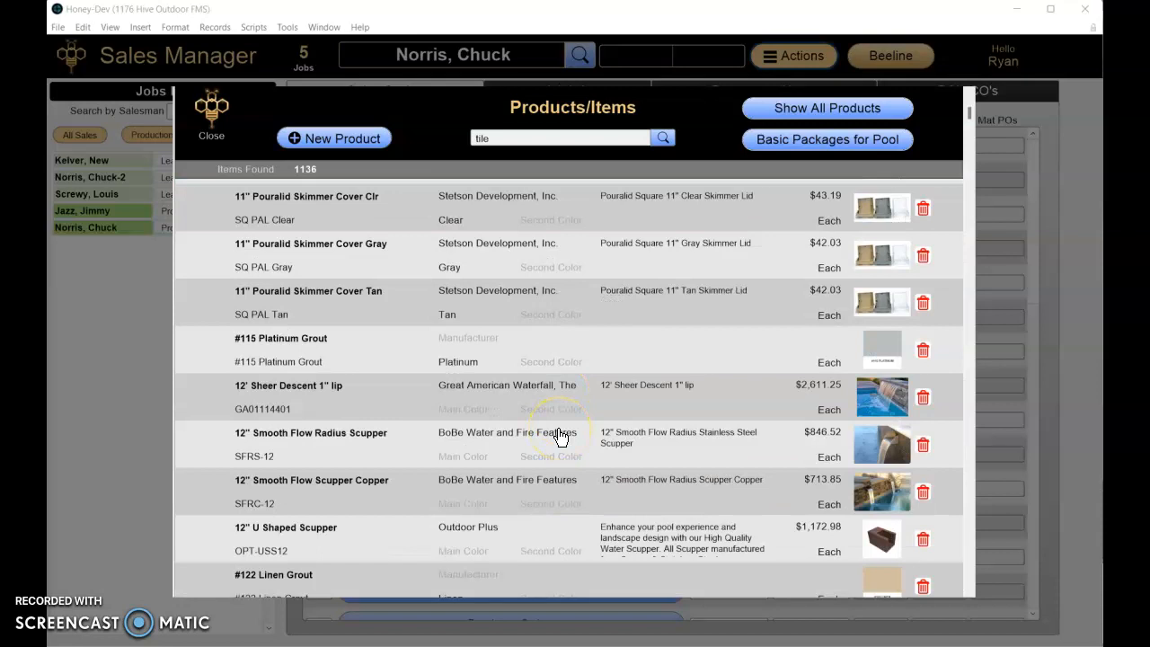
{"action": "scroll", "coordinate": [567, 445], "scroll_direction": "down", "scroll_amount": 5}
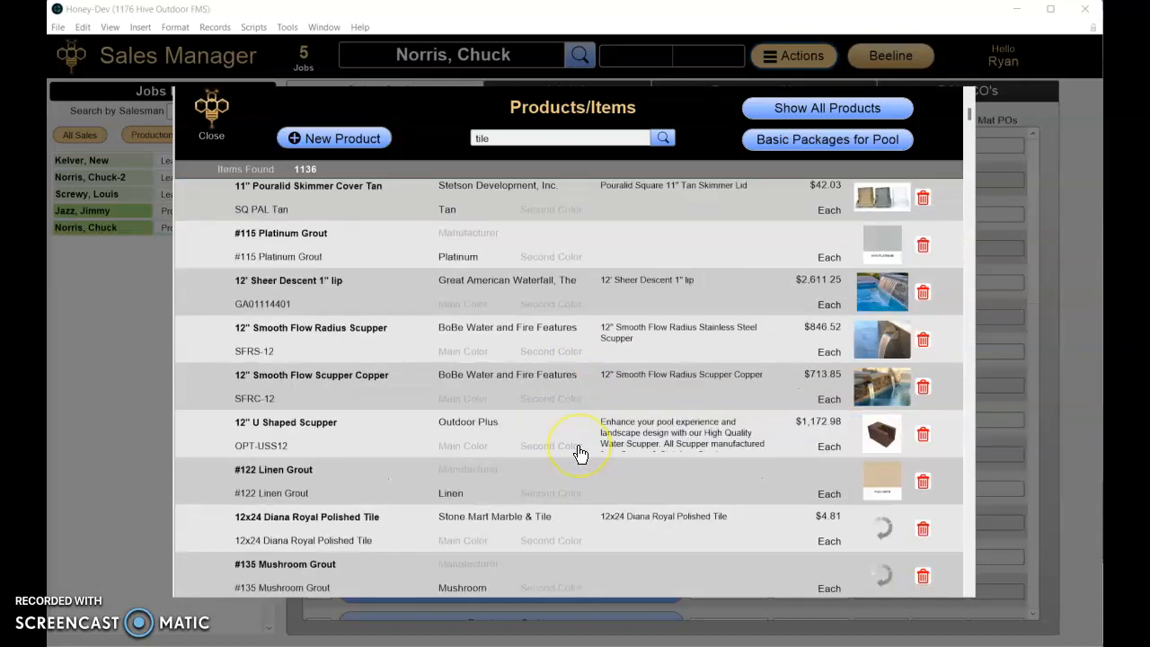
{"action": "scroll", "coordinate": [579, 454], "scroll_direction": "down", "scroll_amount": 9}
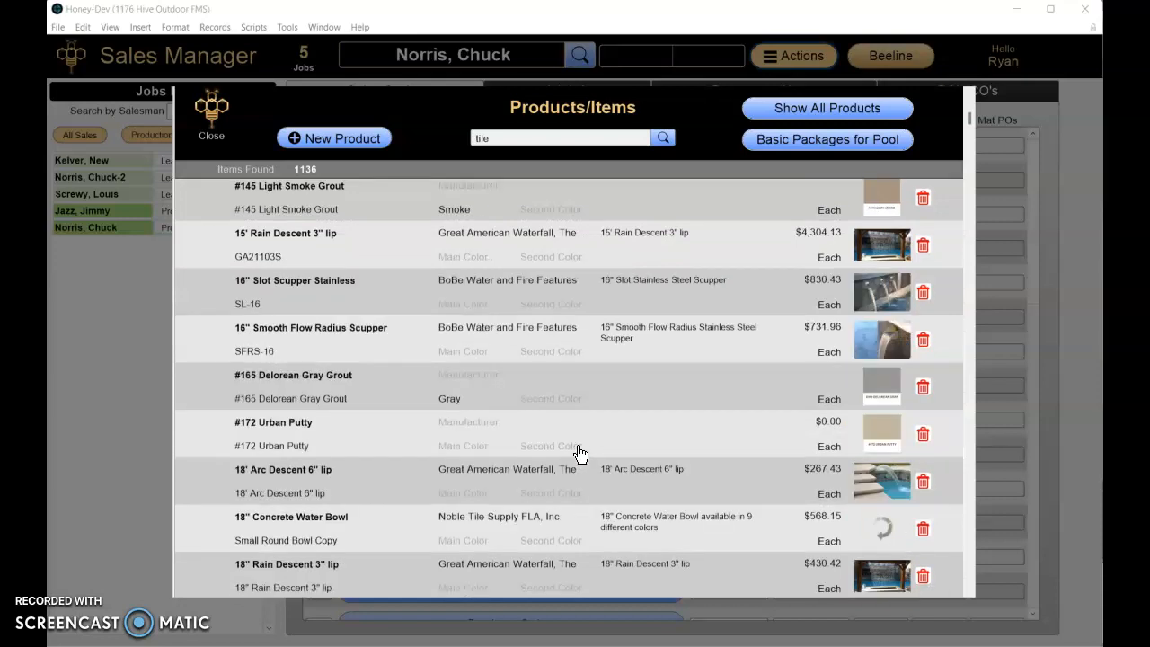
{"action": "scroll", "coordinate": [580, 454], "scroll_direction": "down", "scroll_amount": 5}
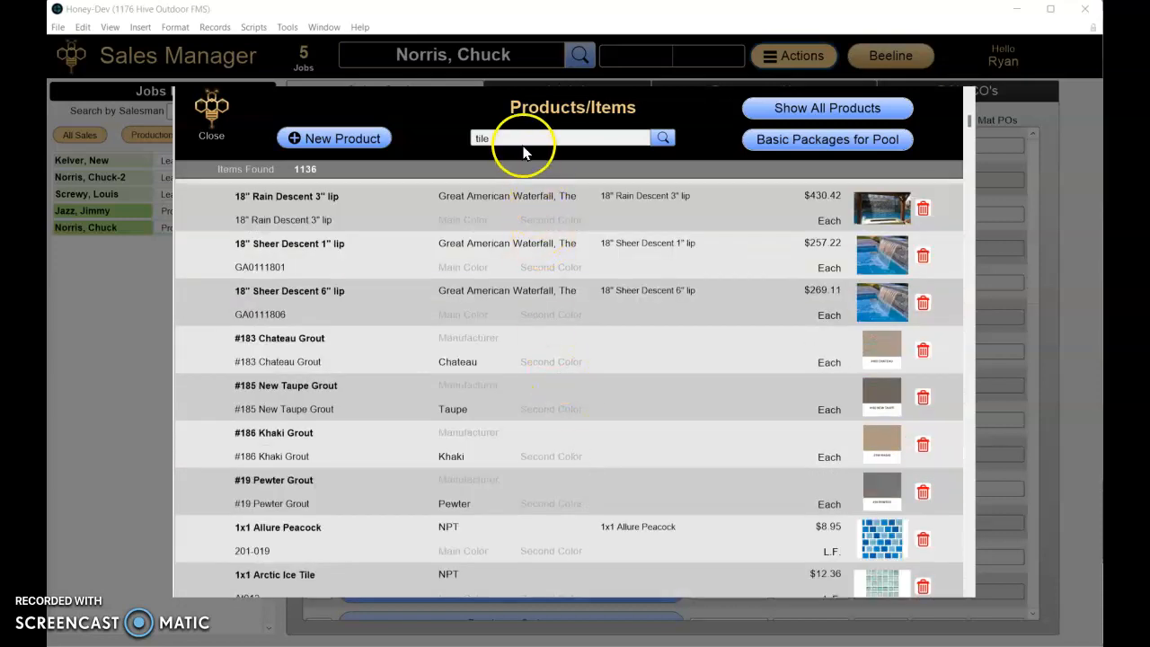
Search the product list for "waterfall" and look through the matching items.
{"action": "left_click", "coordinate": [510, 140]}
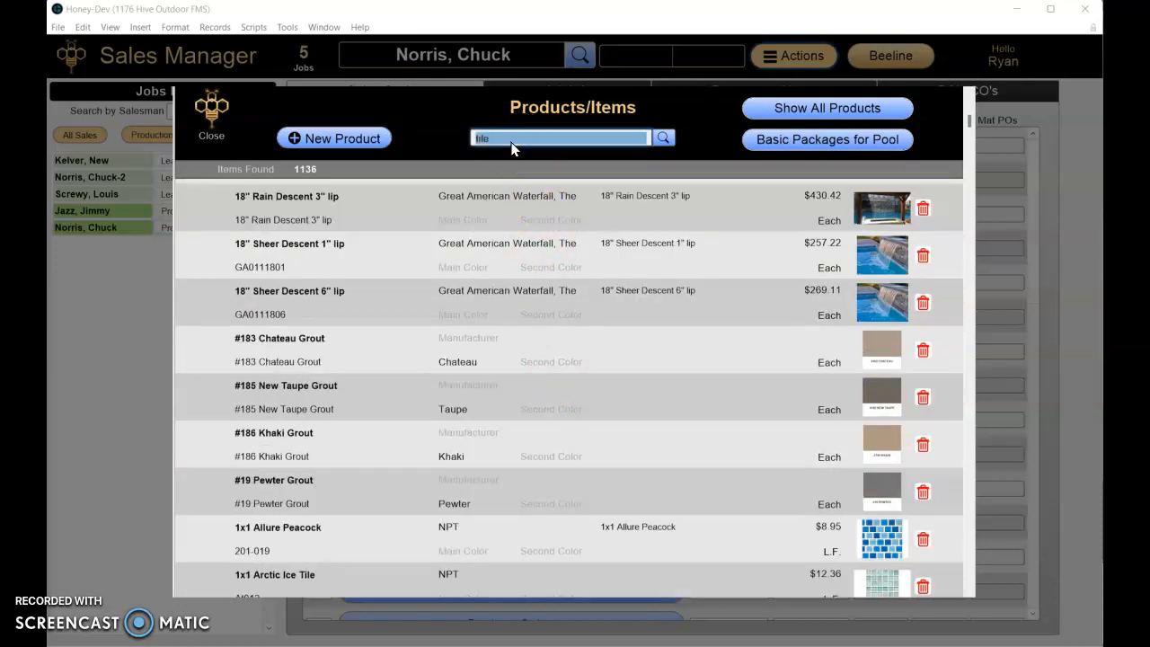
{"action": "type", "text": "waterfall"}
{"action": "key", "text": "Return"}
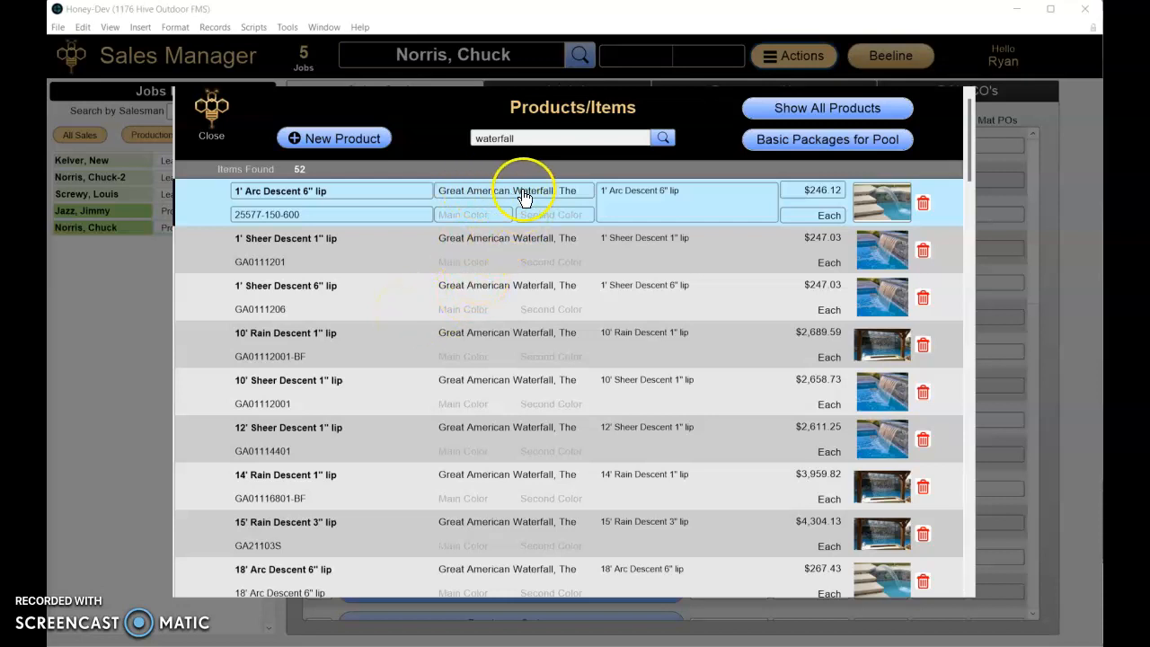
{"action": "scroll", "coordinate": [533, 360], "scroll_direction": "down", "scroll_amount": 10}
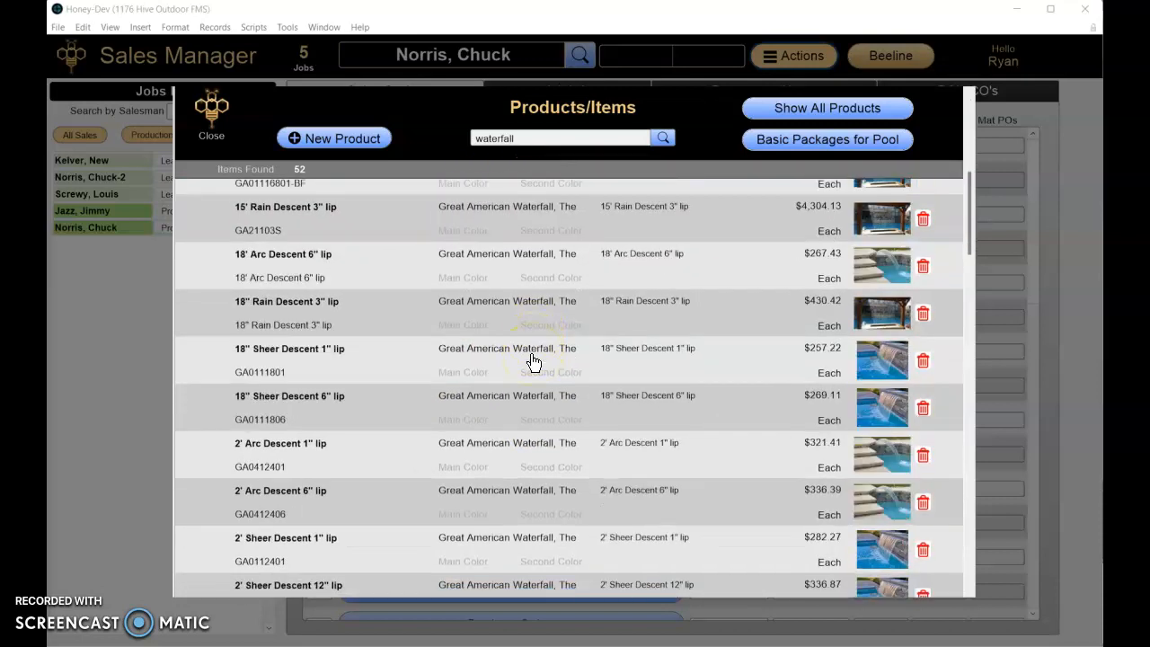
{"action": "scroll", "coordinate": [533, 361], "scroll_direction": "down", "scroll_amount": 15}
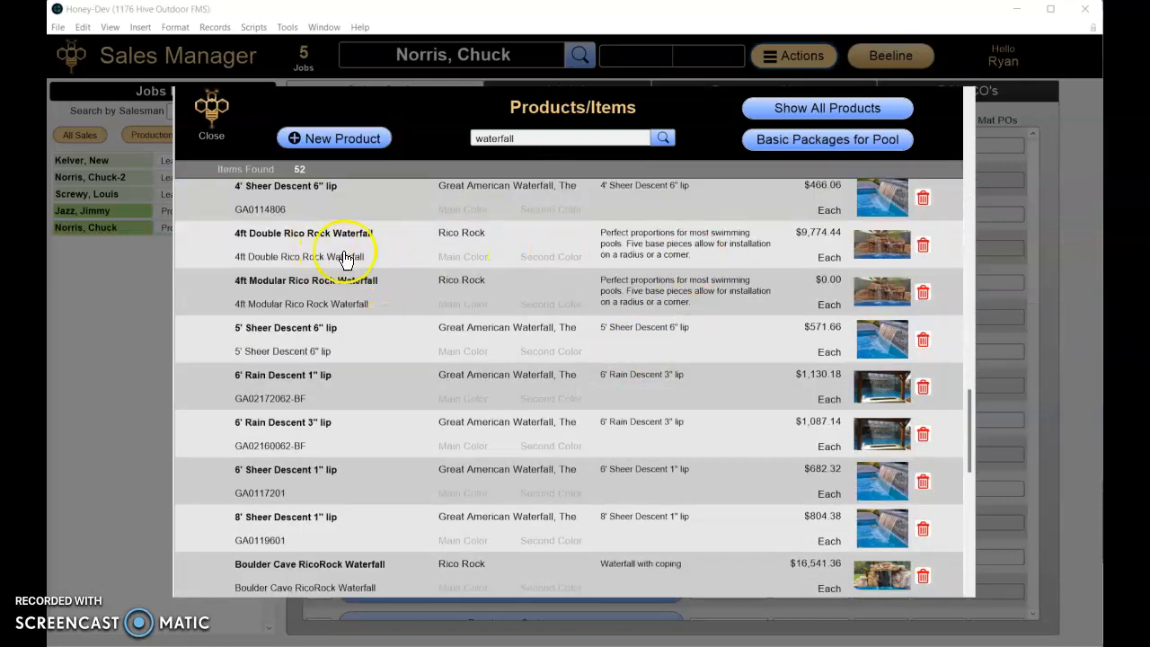
Mark the 4ft Double Rico Rock Waterfall product as discontinued and return to the product list.
{"action": "left_click", "coordinate": [401, 247]}
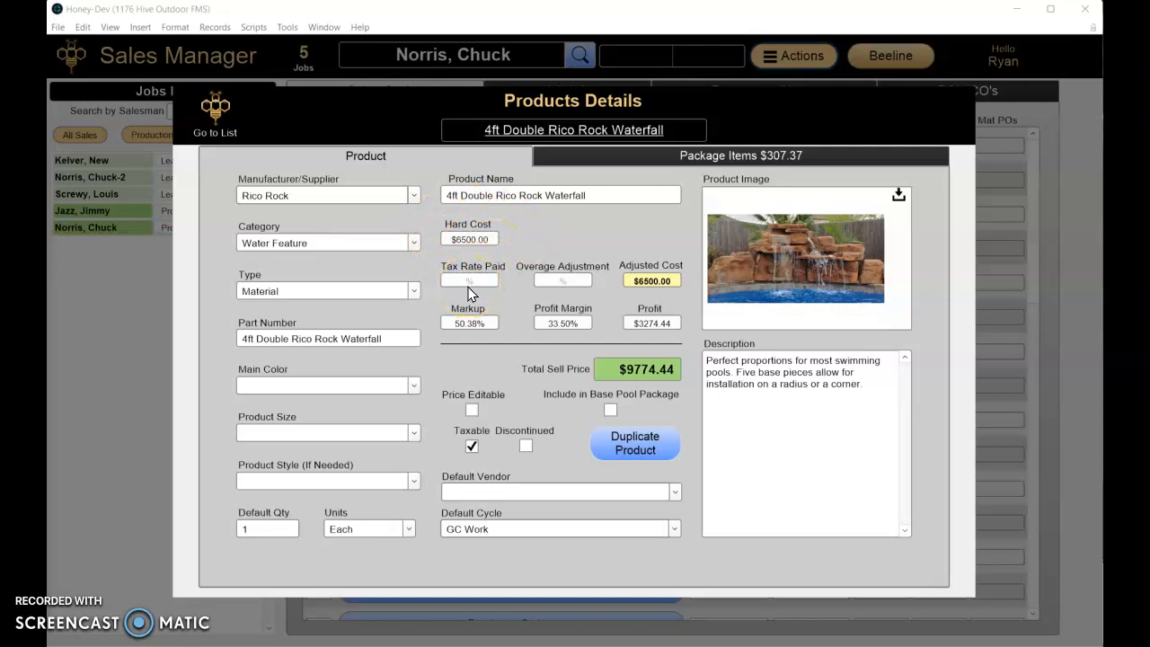
{"action": "left_click", "coordinate": [561, 284]}
{"action": "left_click", "coordinate": [526, 447]}
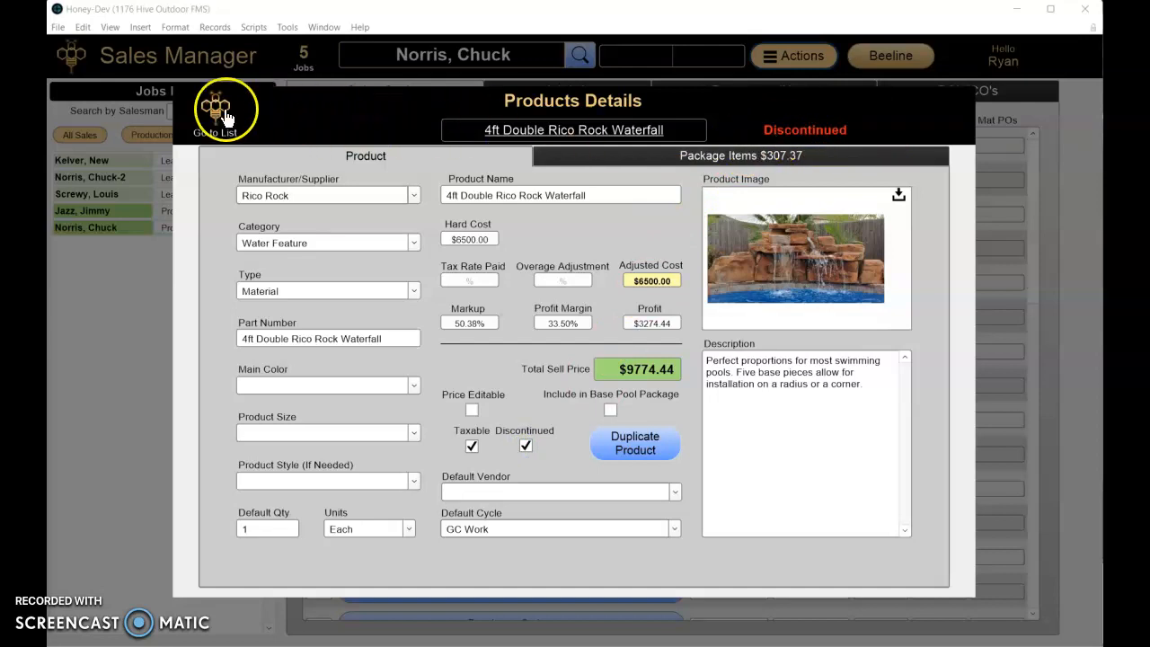
{"action": "left_click", "coordinate": [209, 115]}
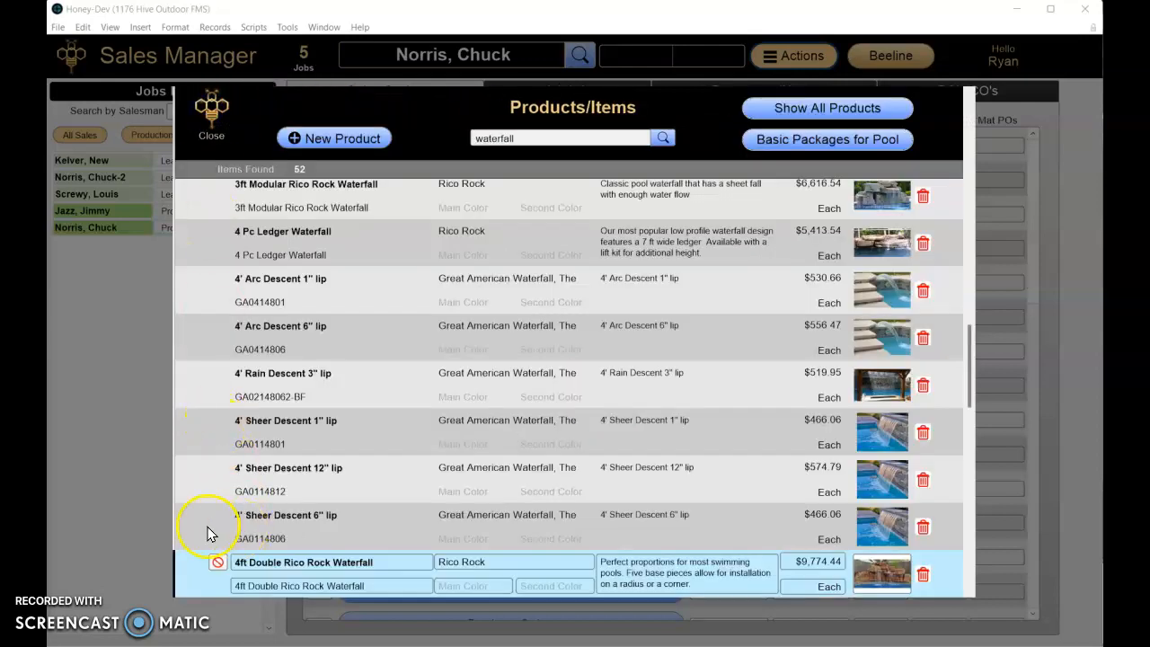
Reopen the 4ft Double Rico Rock Waterfall product and remove its discontinued status.
{"action": "left_click", "coordinate": [382, 575]}
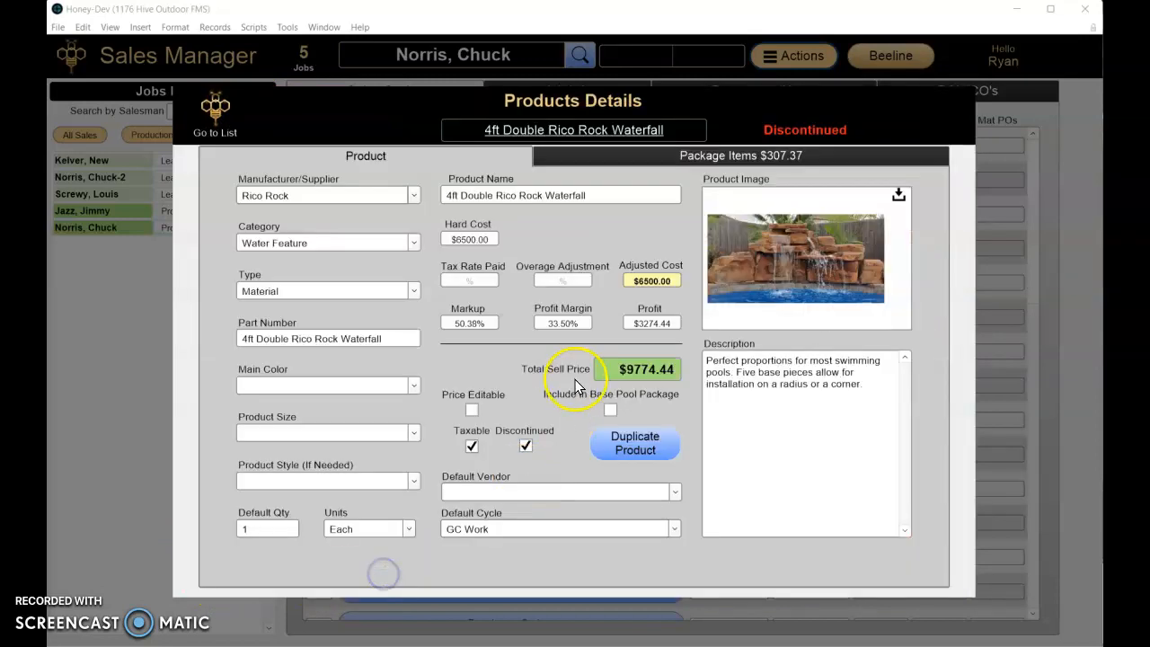
{"action": "left_click", "coordinate": [526, 446]}
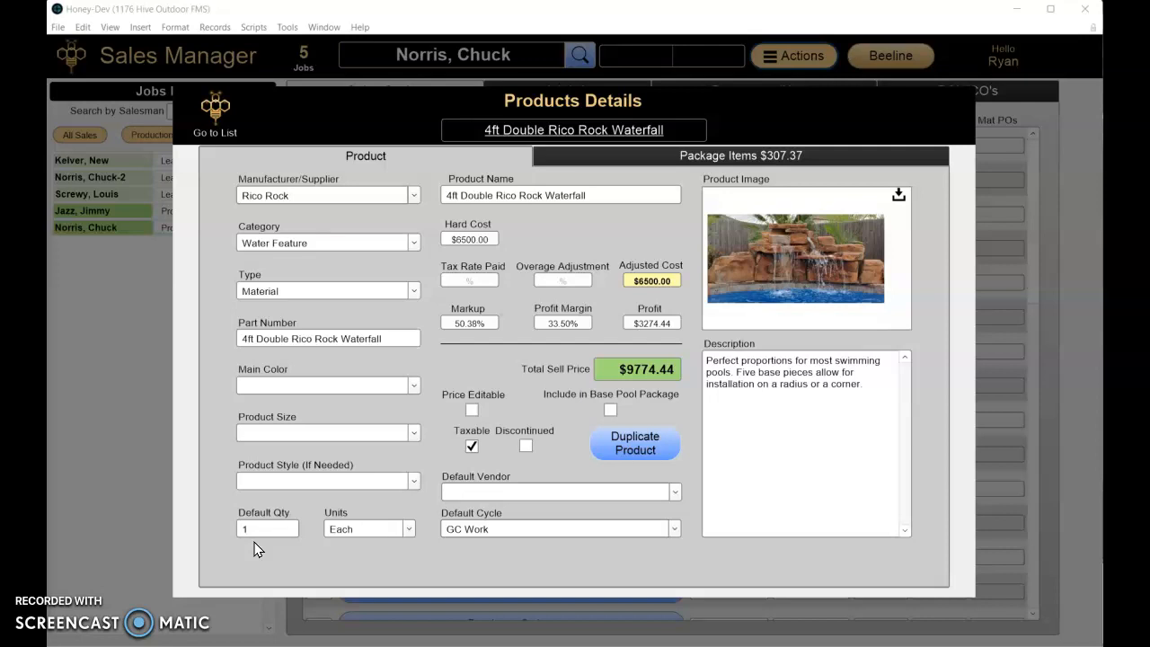
Review the unit options and package items of the 4ft Double Rico Rock Waterfall, ending back at the product list.
{"action": "left_click", "coordinate": [409, 530]}
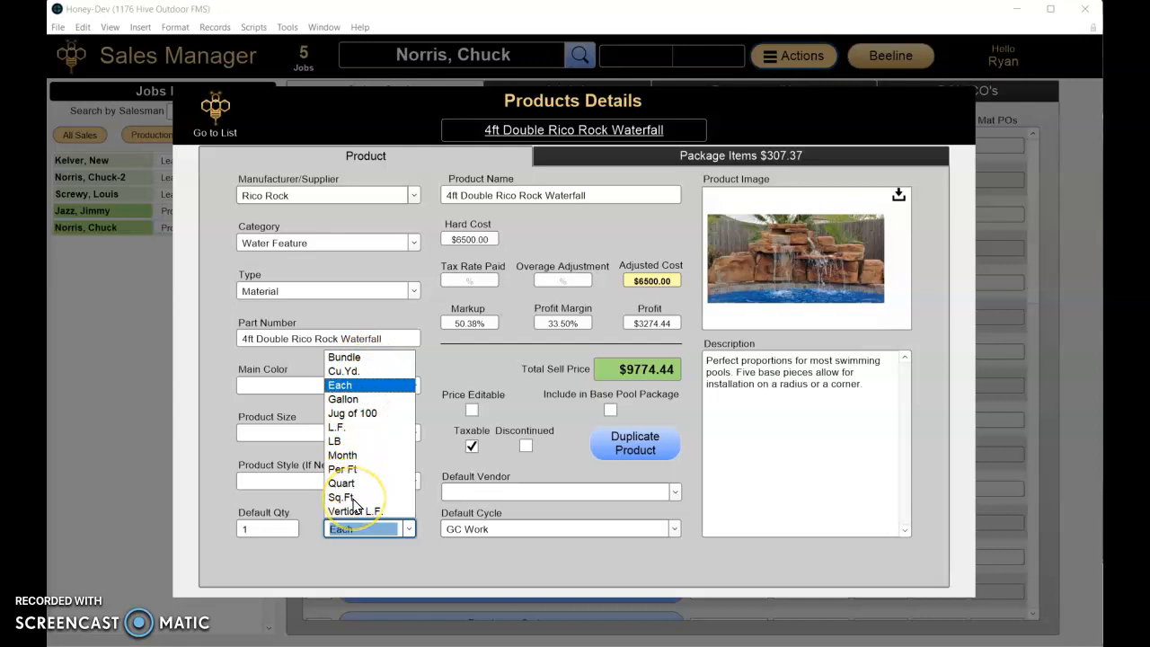
{"action": "left_click", "coordinate": [360, 541]}
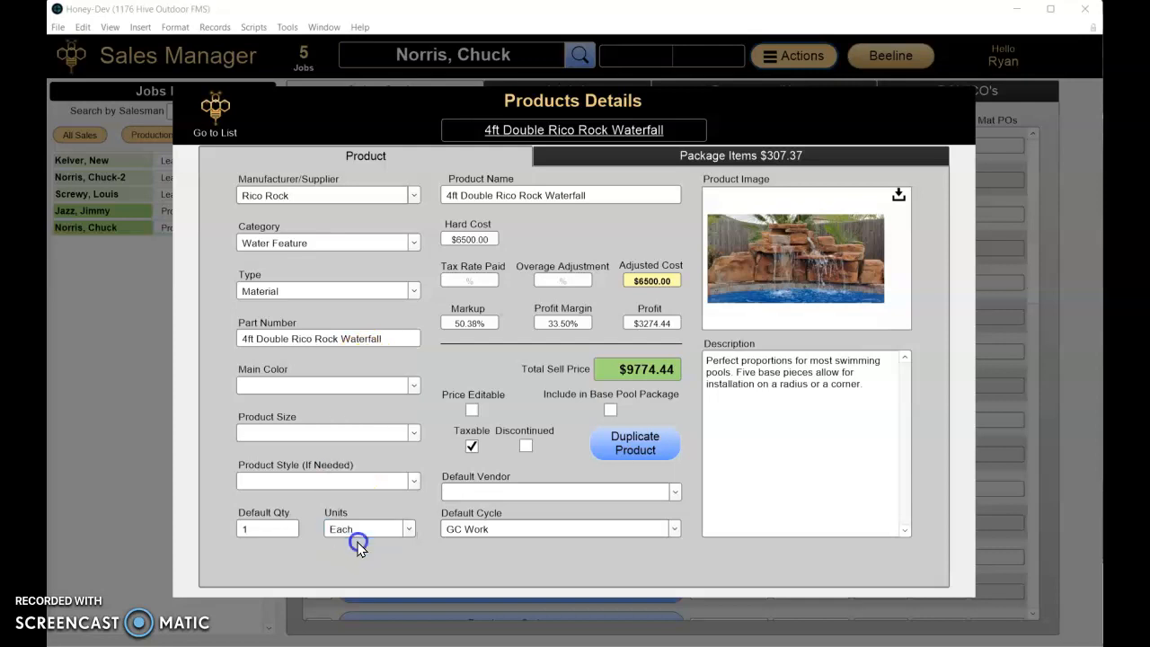
{"action": "left_click", "coordinate": [634, 163]}
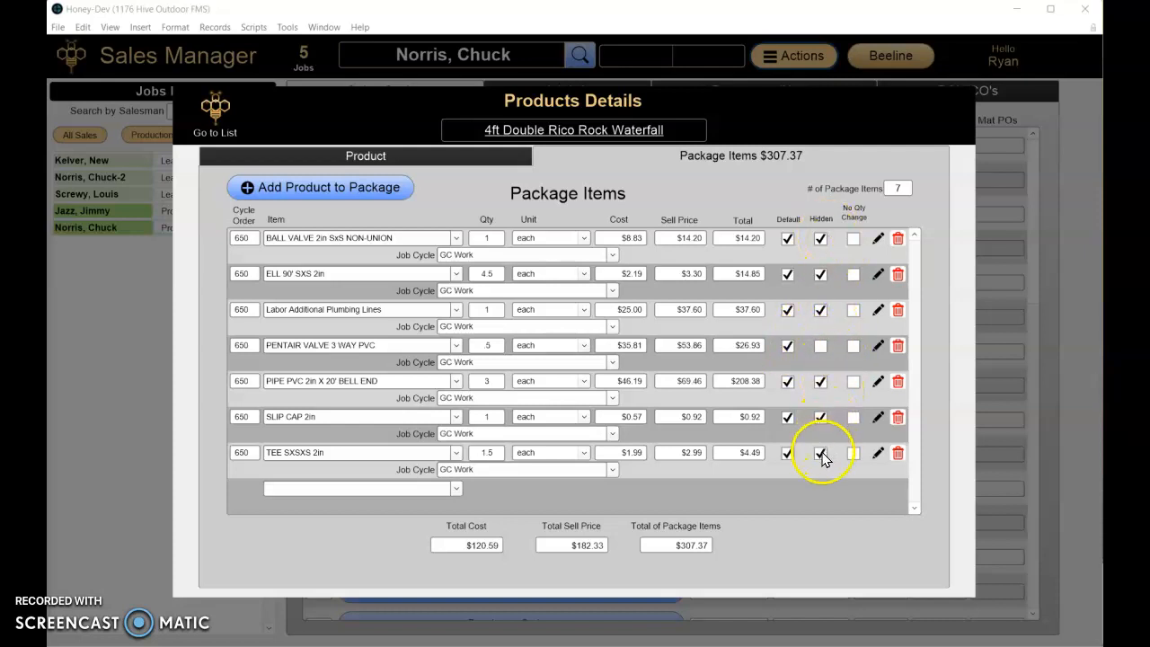
{"action": "left_click", "coordinate": [220, 115]}
Examine the package items of the 4 Pc Ledger Waterfall and return to the product list.
{"action": "left_click", "coordinate": [350, 249]}
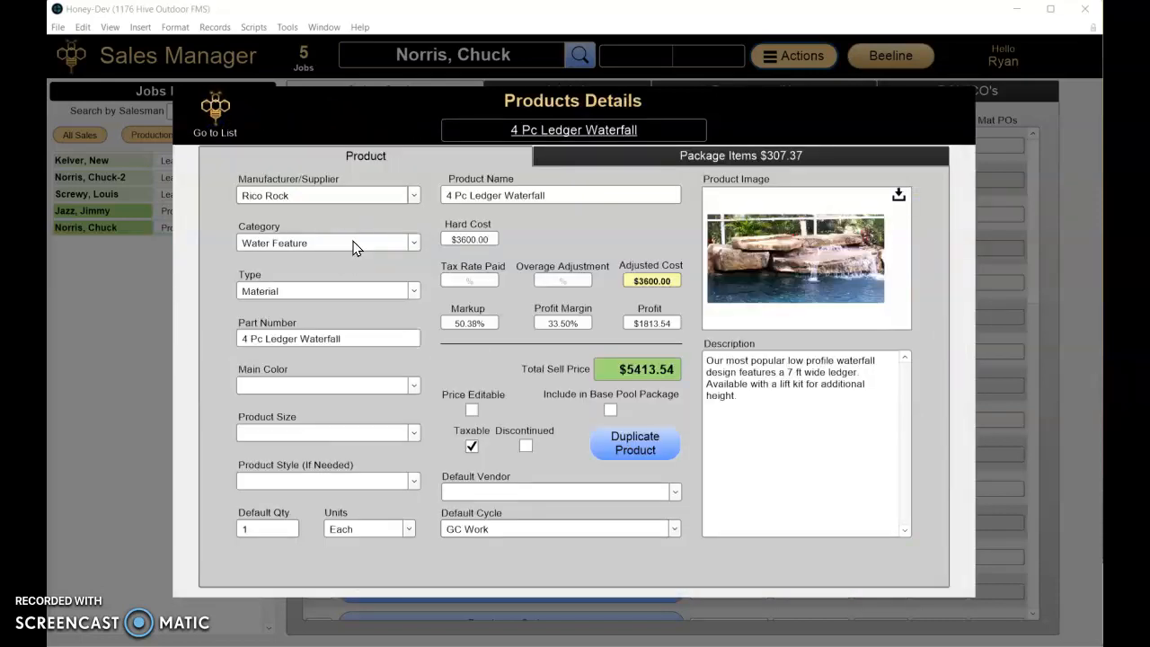
{"action": "left_click", "coordinate": [688, 160]}
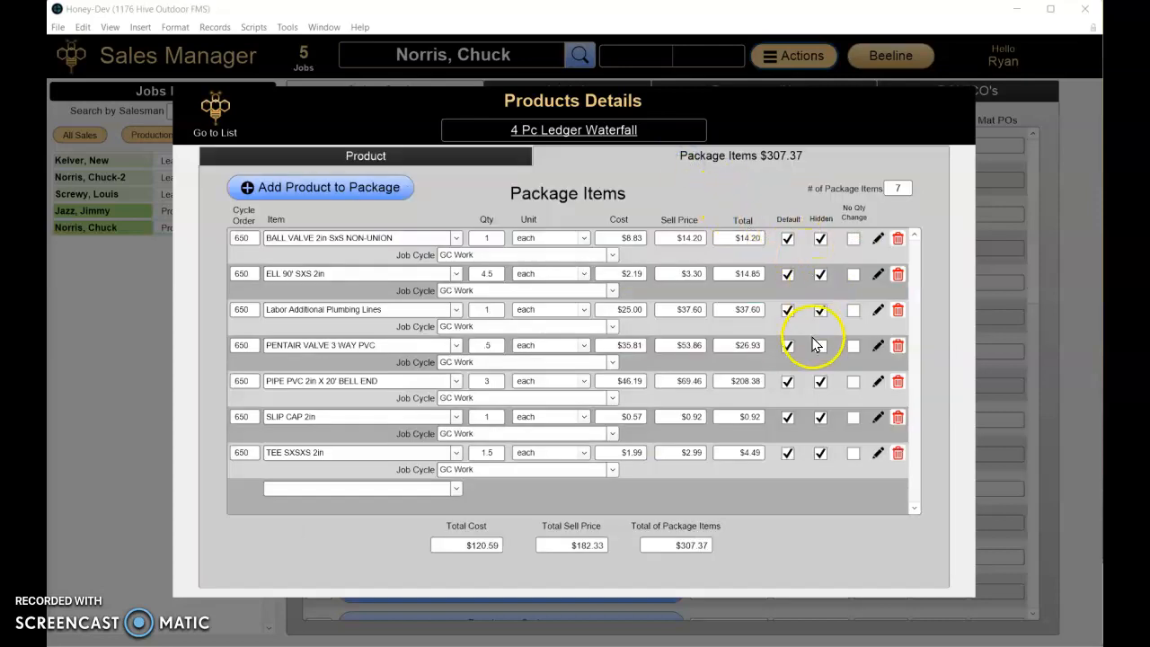
{"action": "left_click", "coordinate": [224, 108]}
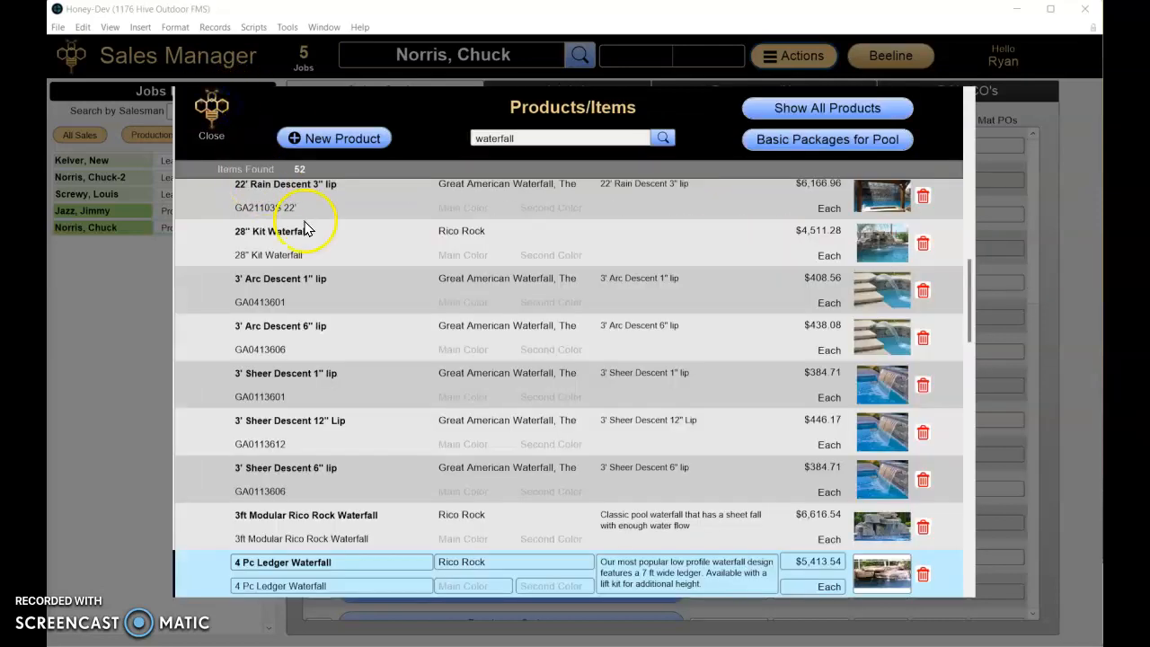
Examine the package items of the 3' Arc Descent 1" lip and return to the product list.
{"action": "left_click", "coordinate": [348, 286]}
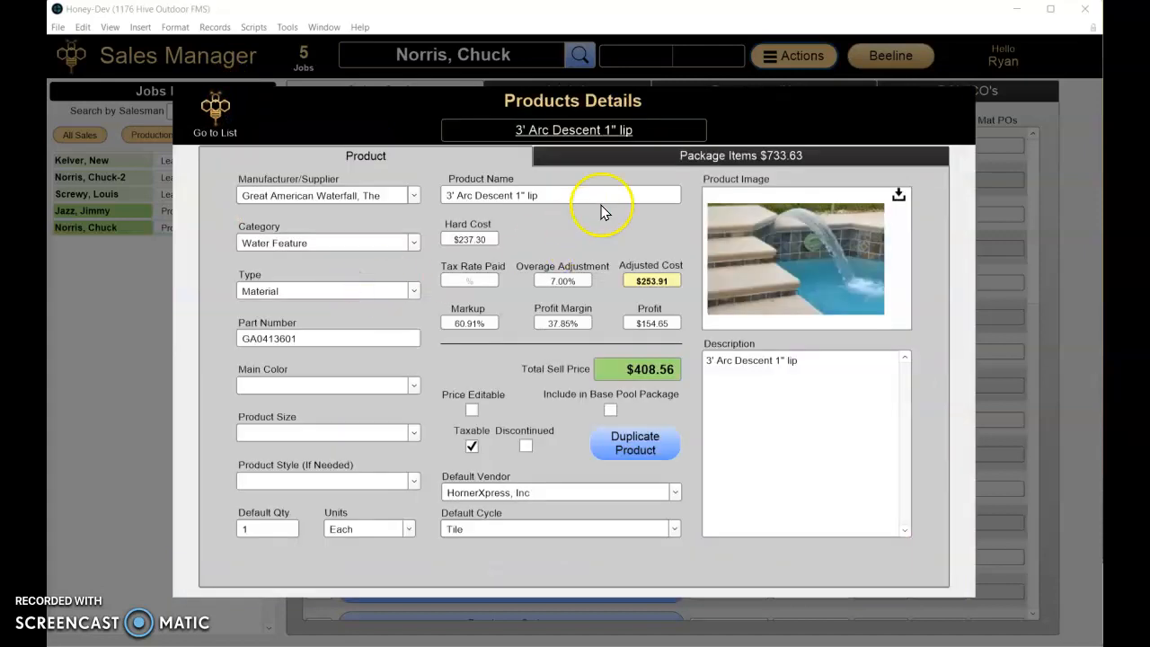
{"action": "left_click", "coordinate": [682, 157]}
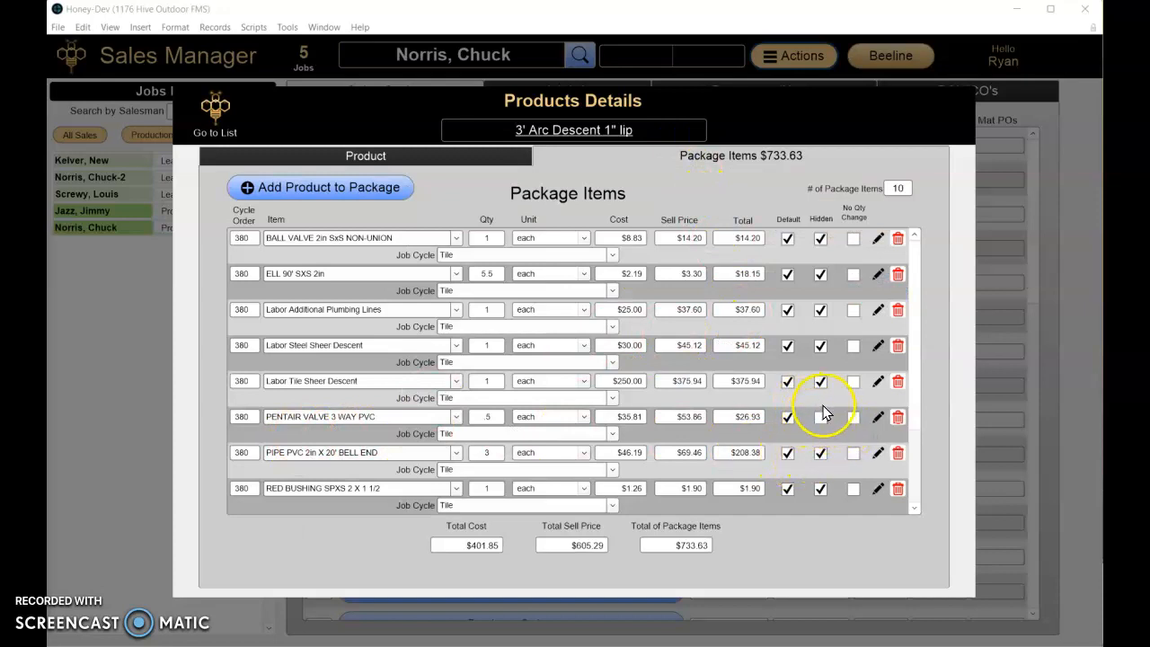
{"action": "left_click", "coordinate": [215, 112]}
Search the products for "tile" and examine the package items of the 1.5x1.5 Gold Iridescent Sage, ending back at the list.
{"action": "left_click", "coordinate": [532, 141]}
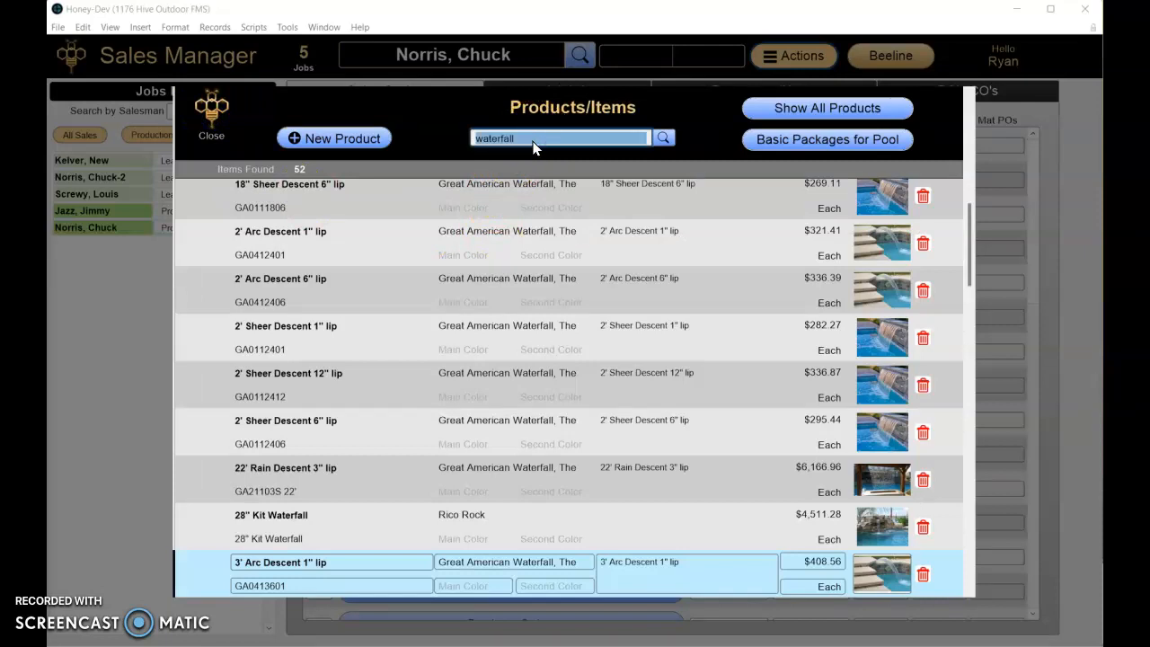
{"action": "type", "text": "tile"}
{"action": "key", "text": "Return"}
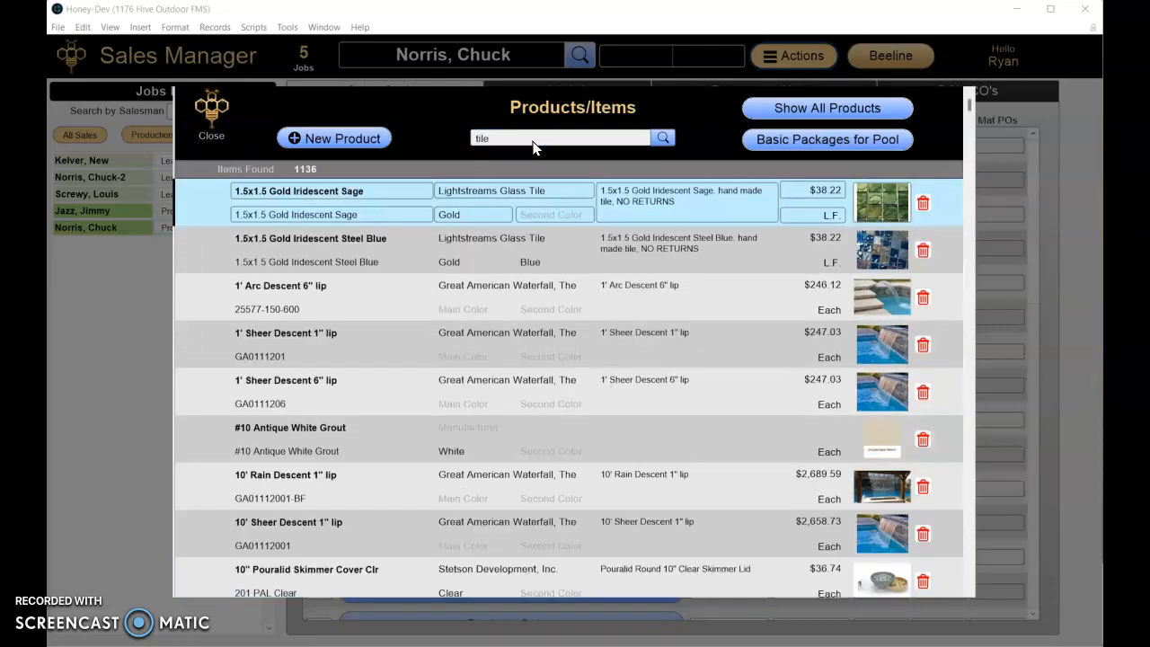
{"action": "left_click", "coordinate": [385, 206]}
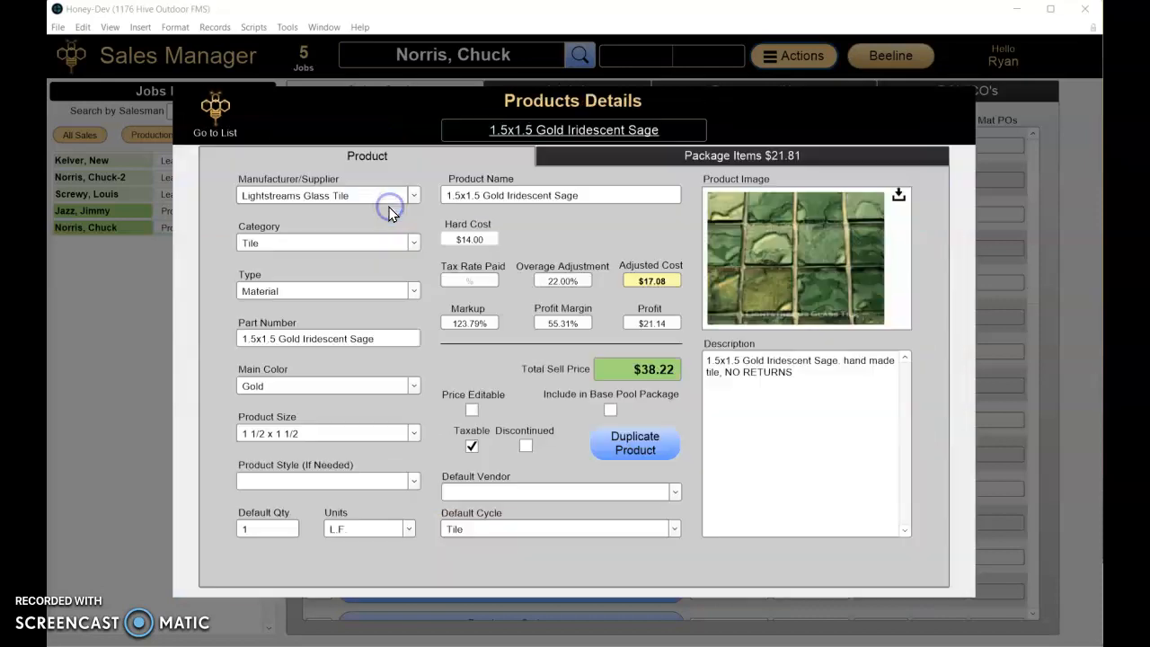
{"action": "left_click", "coordinate": [600, 159]}
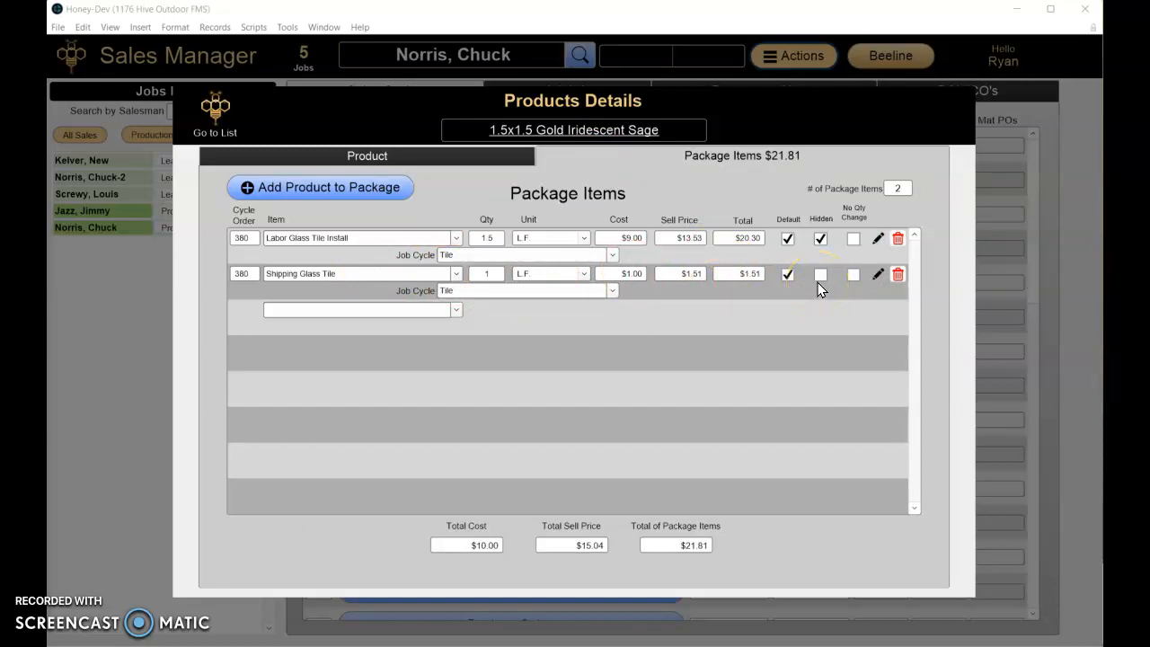
{"action": "left_click", "coordinate": [821, 240]}
{"action": "left_click", "coordinate": [218, 116]}
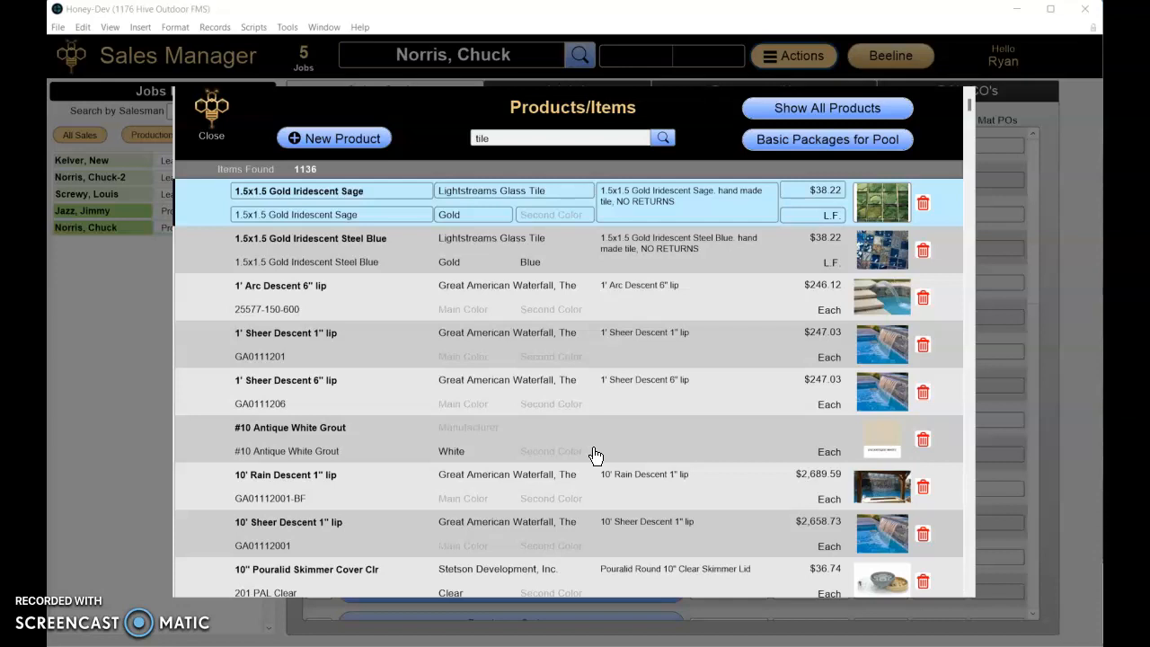
View the product details of the 1' Arc Descent 6" lip and return to the product list.
{"action": "left_click", "coordinate": [633, 405]}
{"action": "left_click", "coordinate": [709, 268]}
{"action": "left_click", "coordinate": [508, 297]}
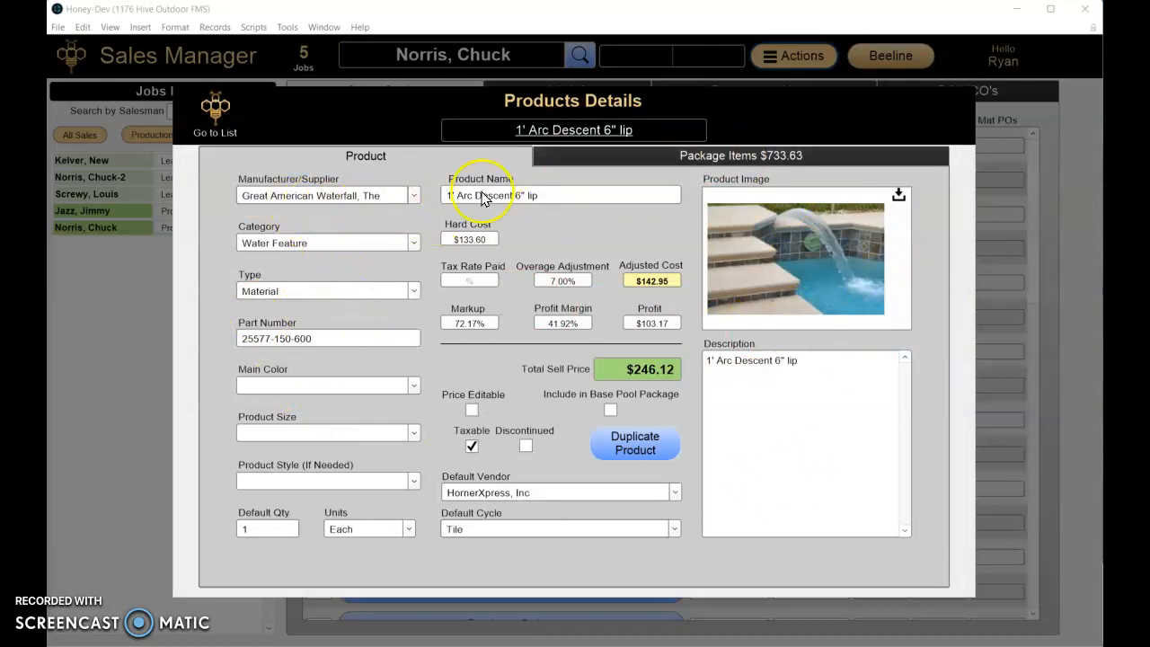
{"action": "left_click", "coordinate": [208, 112]}
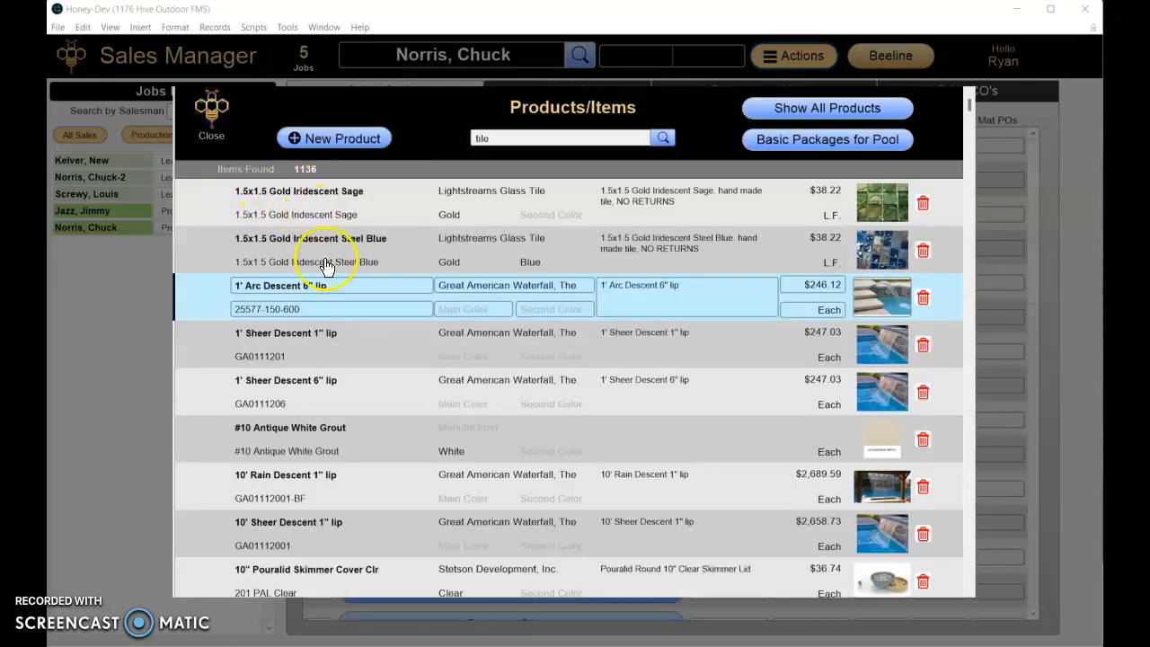
Create a new product named "My custom product" with HornerXpress, Inc as its manufacturer/supplier.
{"action": "left_click", "coordinate": [334, 136]}
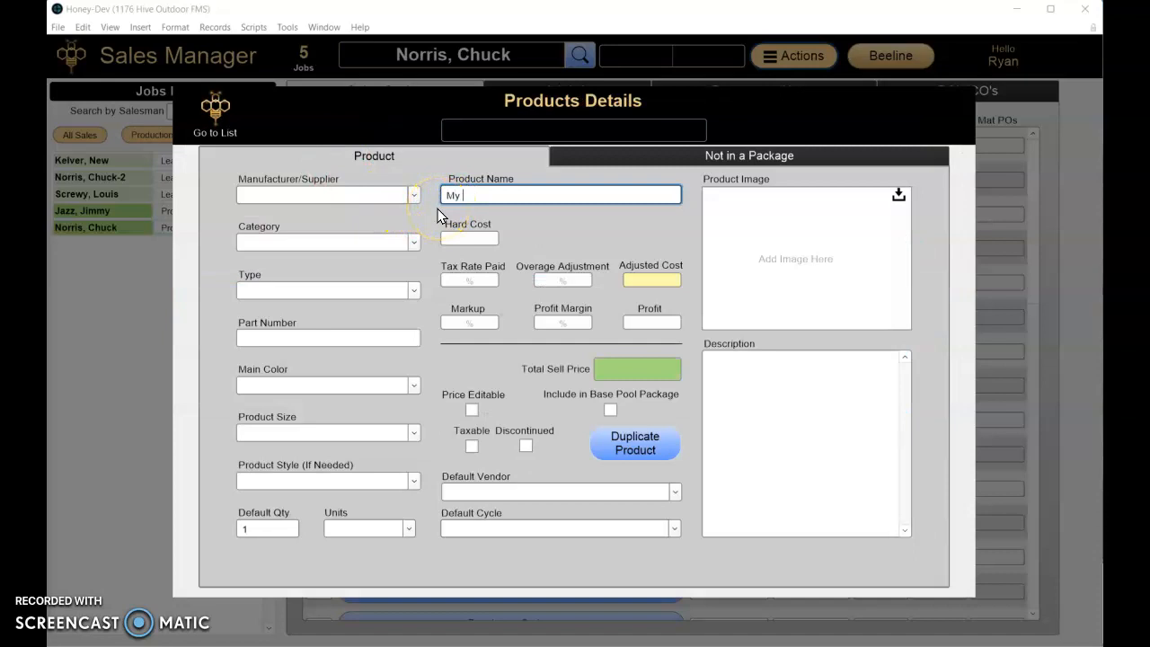
{"action": "type", "text": "My custom product"}
{"action": "left_click", "coordinate": [415, 195]}
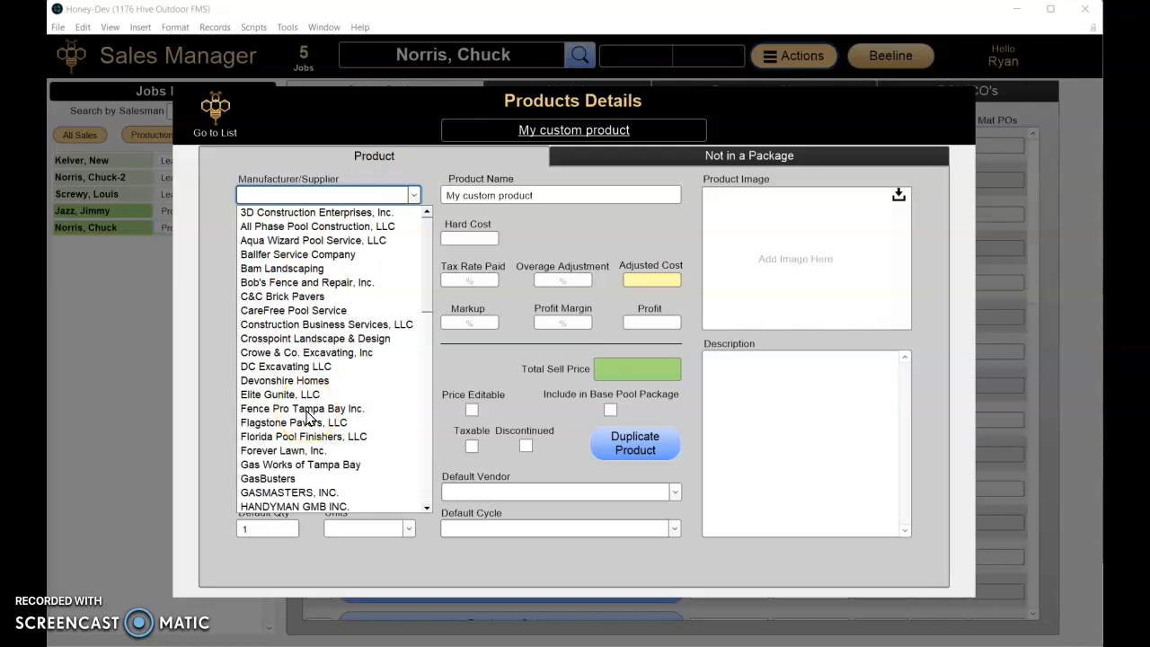
{"action": "key", "text": "h"}
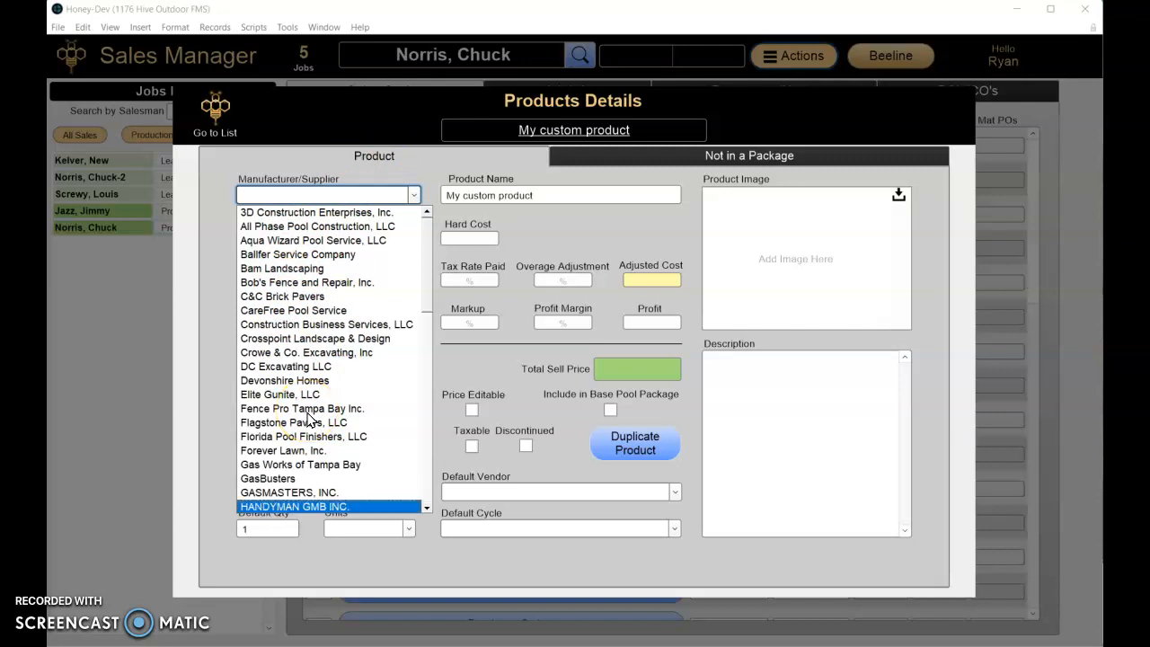
{"action": "scroll", "coordinate": [321, 450], "scroll_direction": "down", "scroll_amount": 2}
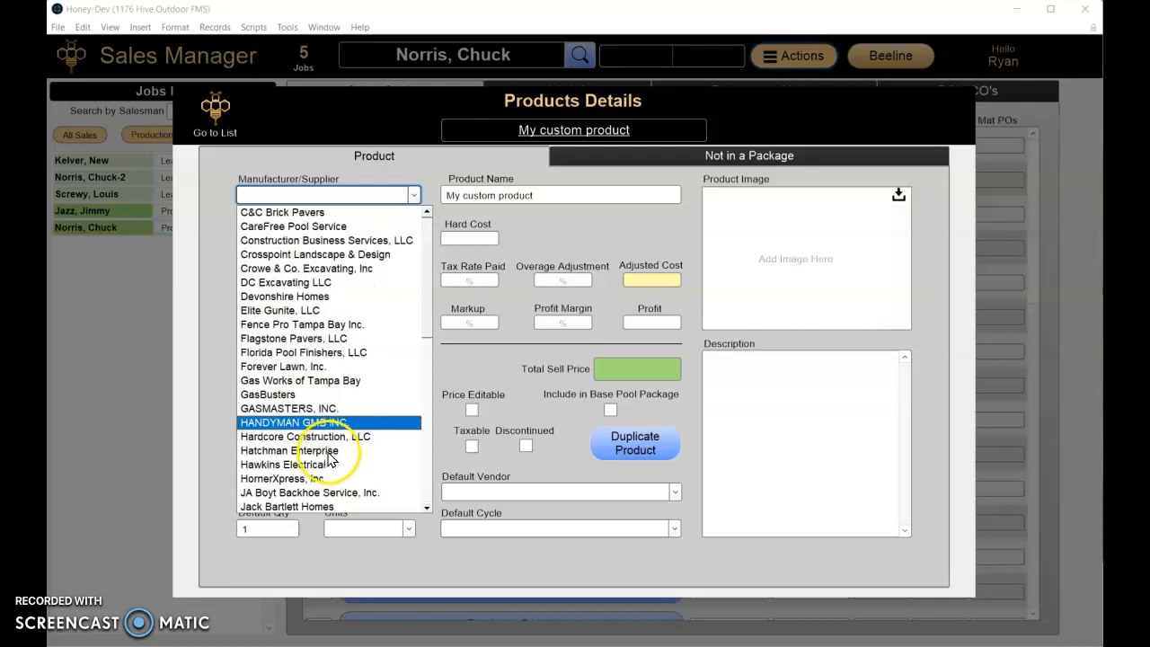
{"action": "left_click", "coordinate": [296, 479]}
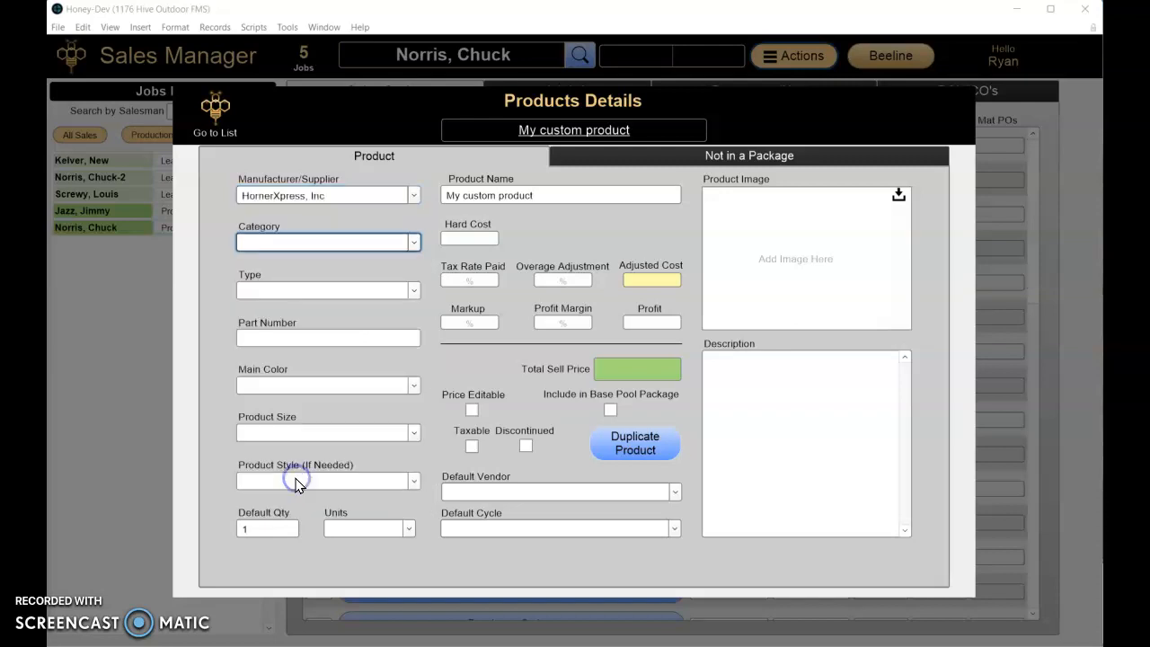
Set the new product's category to Child Safety and its type to Material.
{"action": "left_click", "coordinate": [413, 242]}
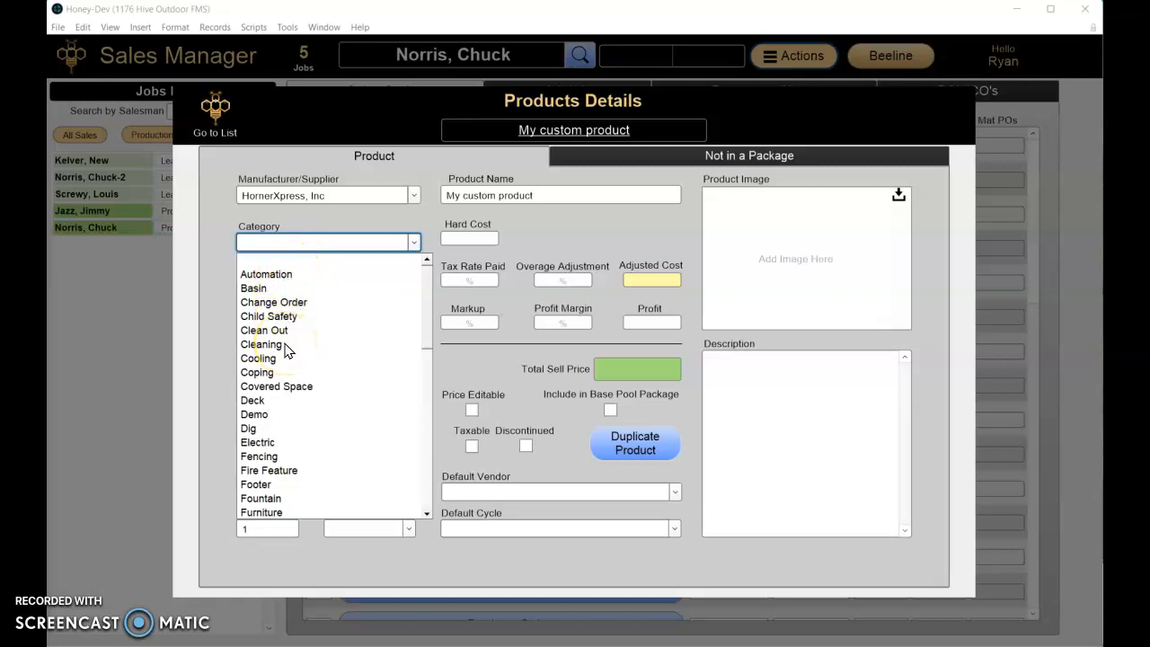
{"action": "scroll", "coordinate": [310, 377], "scroll_direction": "down", "scroll_amount": 2}
{"action": "scroll", "coordinate": [312, 381], "scroll_direction": "down", "scroll_amount": 10}
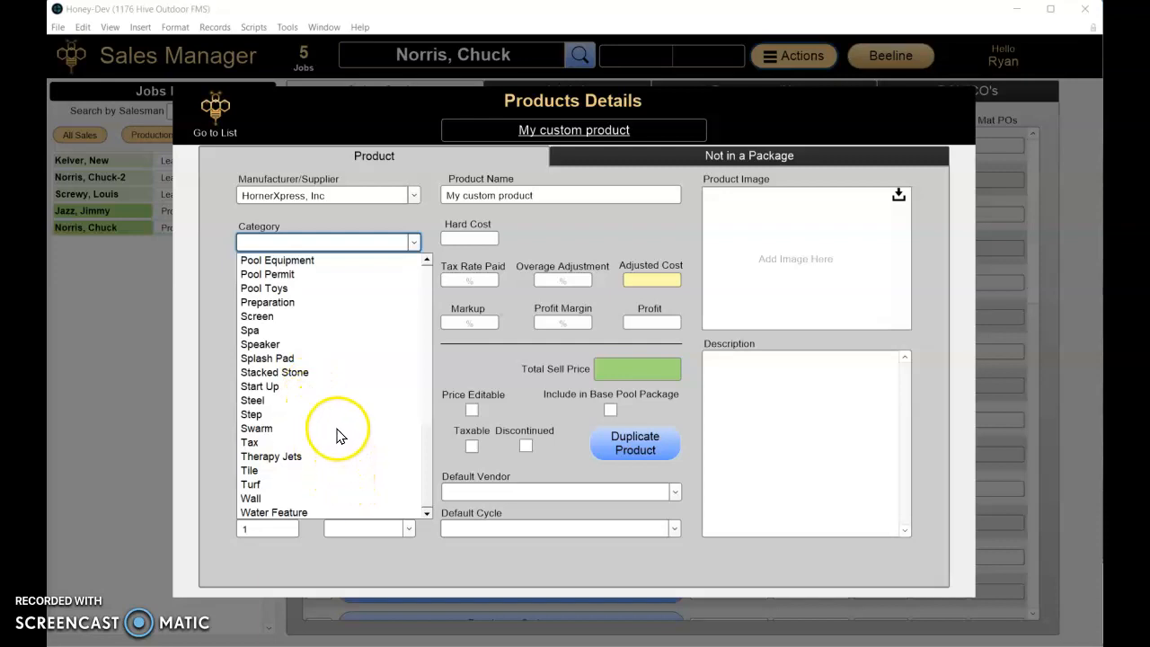
{"action": "scroll", "coordinate": [337, 436], "scroll_direction": "up", "scroll_amount": 4}
{"action": "scroll", "coordinate": [337, 436], "scroll_direction": "up", "scroll_amount": 3}
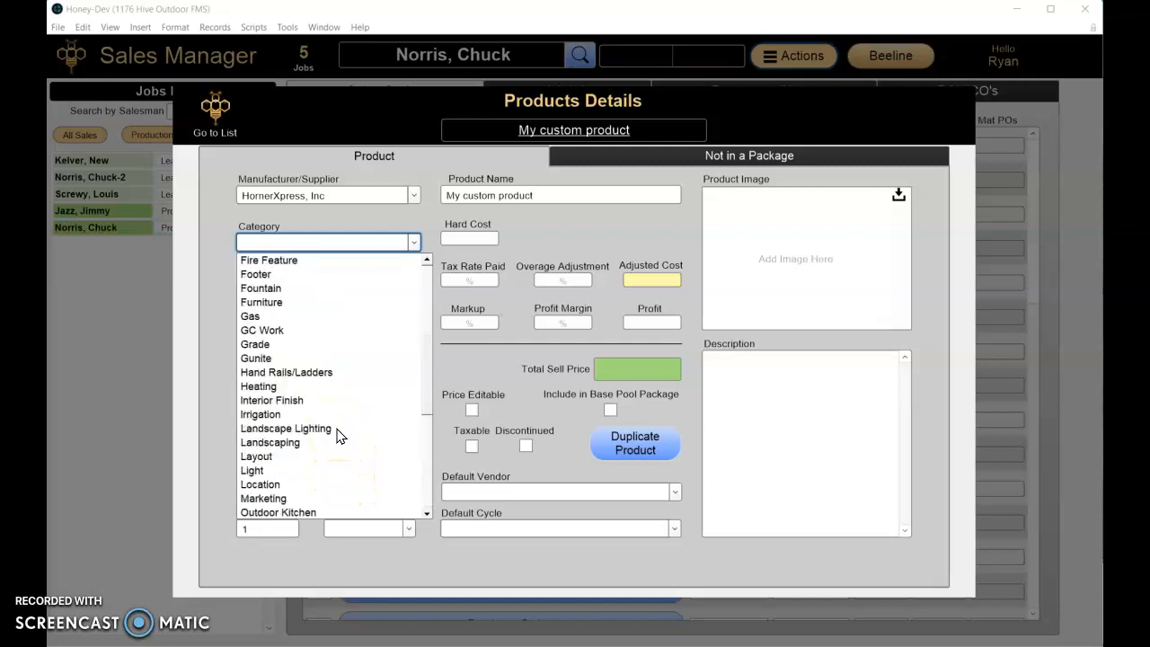
{"action": "scroll", "coordinate": [315, 400], "scroll_direction": "down", "scroll_amount": 2}
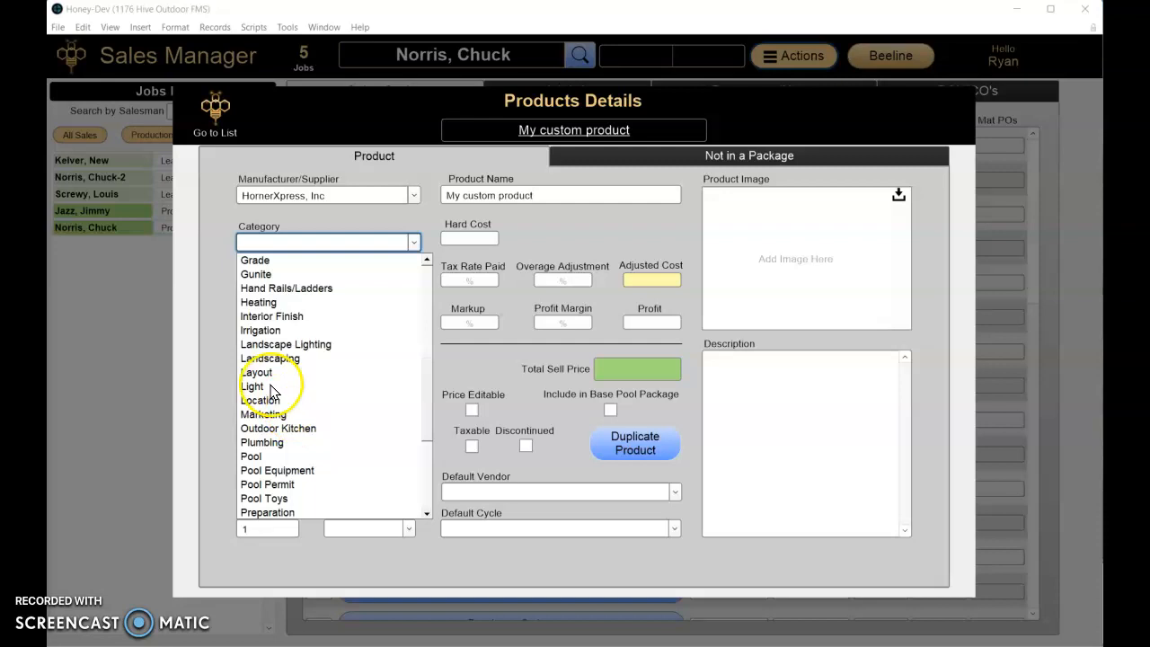
{"action": "left_click", "coordinate": [342, 246]}
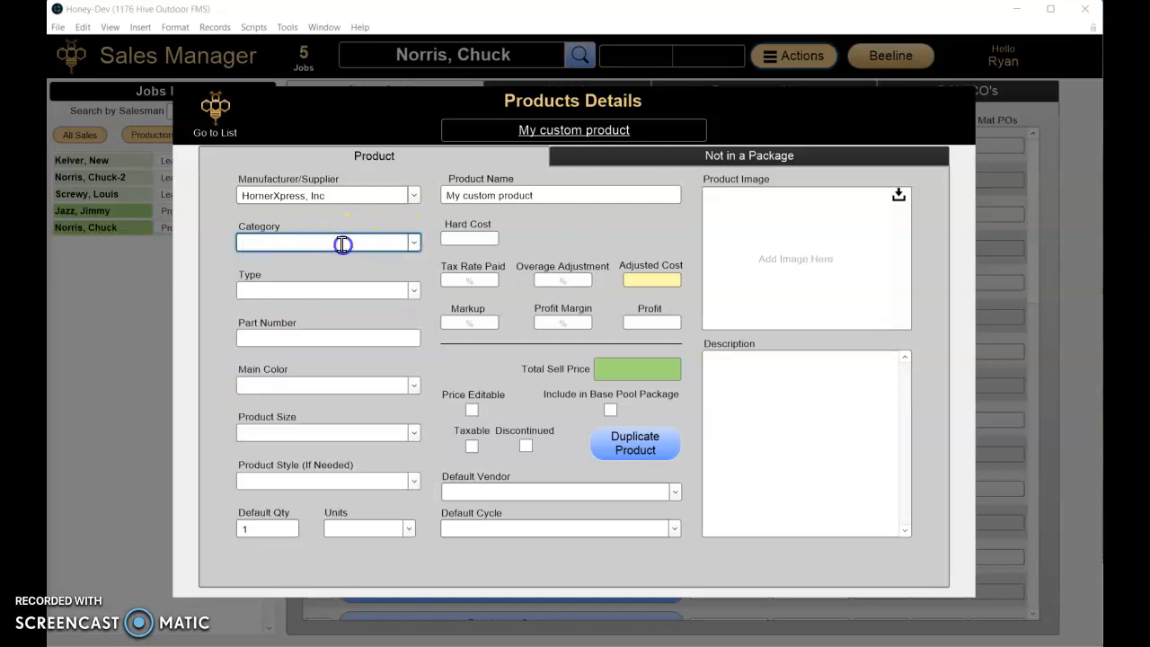
{"action": "left_click", "coordinate": [413, 242]}
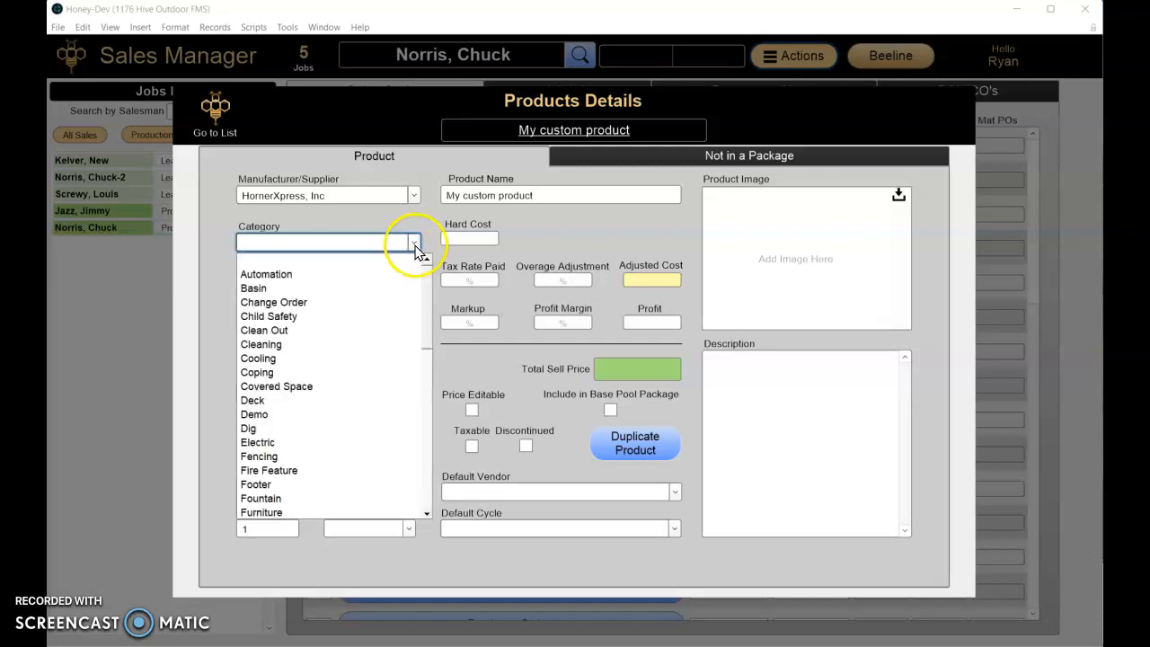
{"action": "left_click", "coordinate": [296, 318]}
{"action": "left_click", "coordinate": [413, 290]}
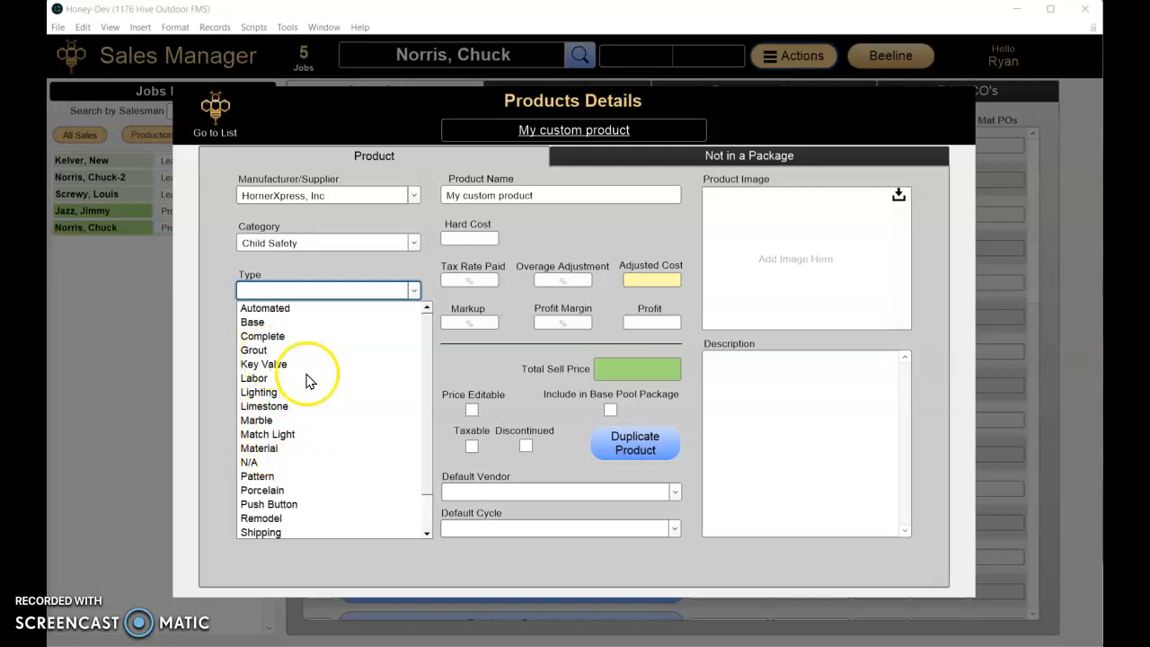
{"action": "left_click", "coordinate": [274, 447]}
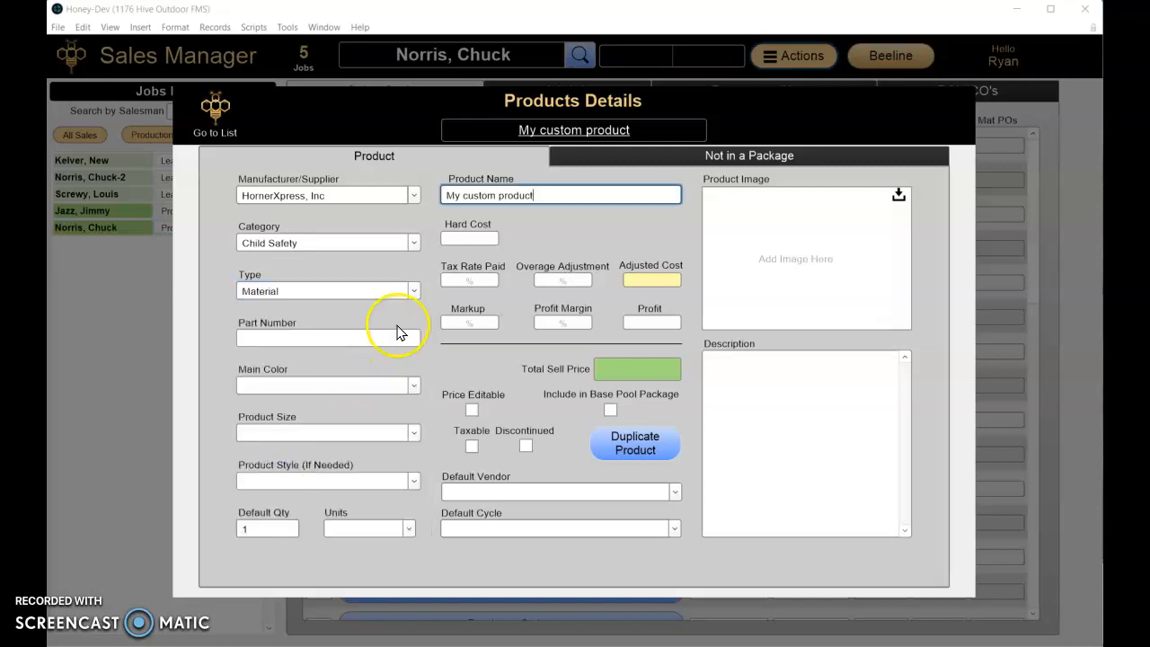
Copy the product name "My custom product" into the part number.
{"action": "left_click", "coordinate": [410, 340]}
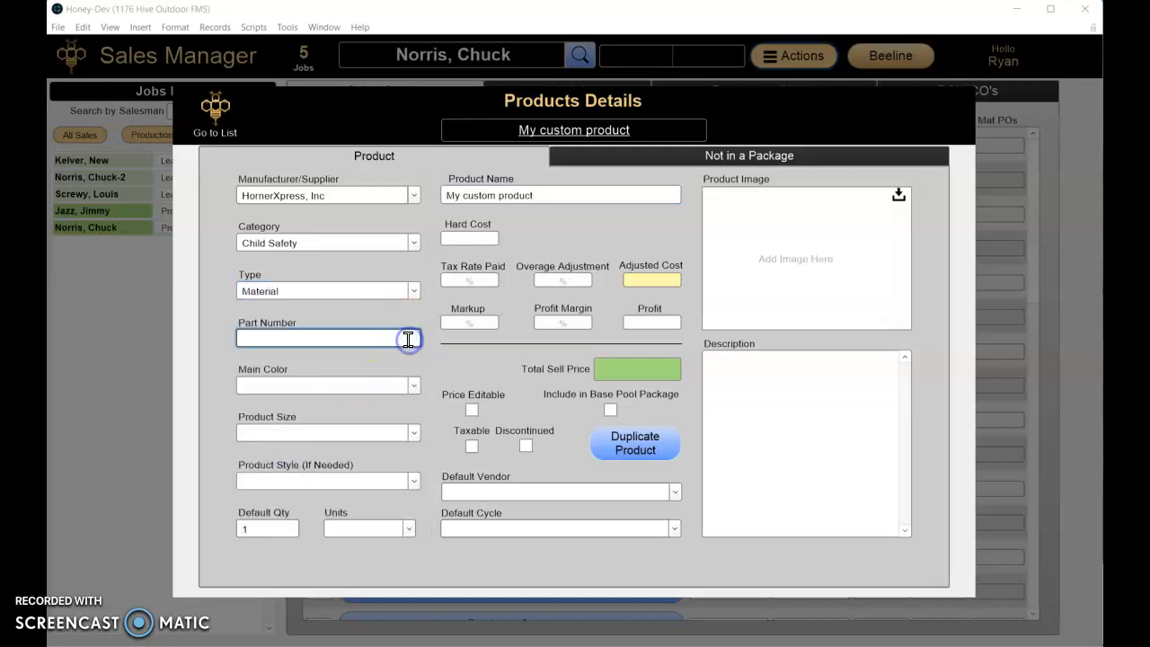
{"action": "left_click", "coordinate": [547, 195]}
{"action": "left_click_drag", "start_coordinate": [548, 195], "coordinate": [441, 191]}
{"action": "key", "text": "ctrl+c"}
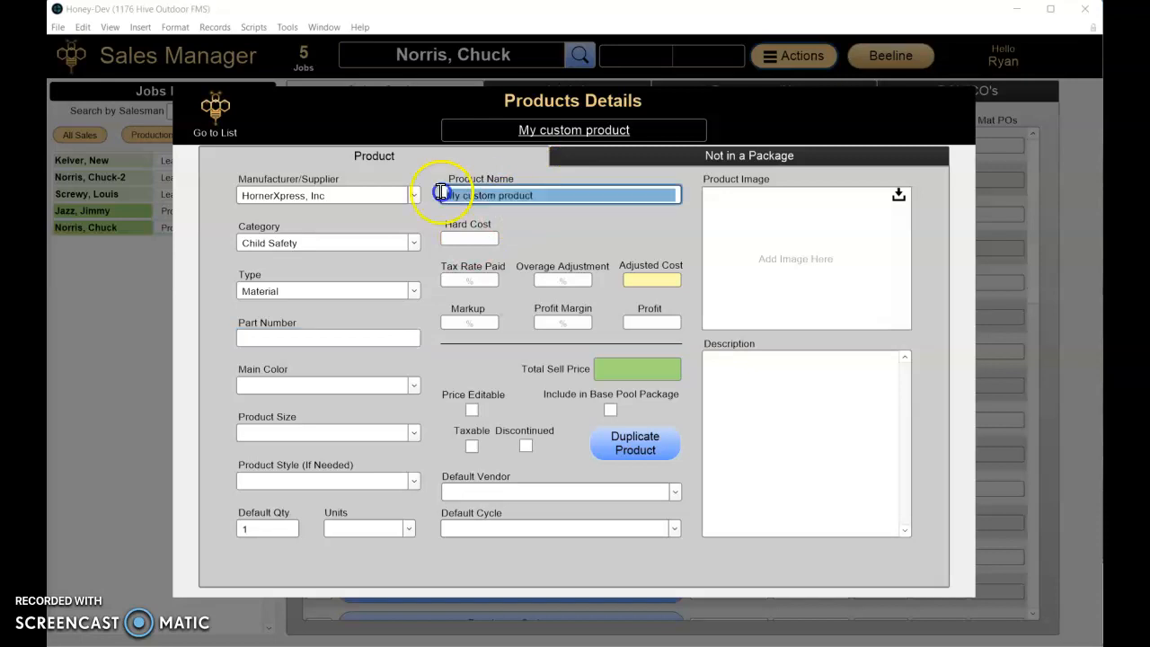
{"action": "left_click", "coordinate": [314, 338]}
{"action": "key", "text": "ctrl+v"}
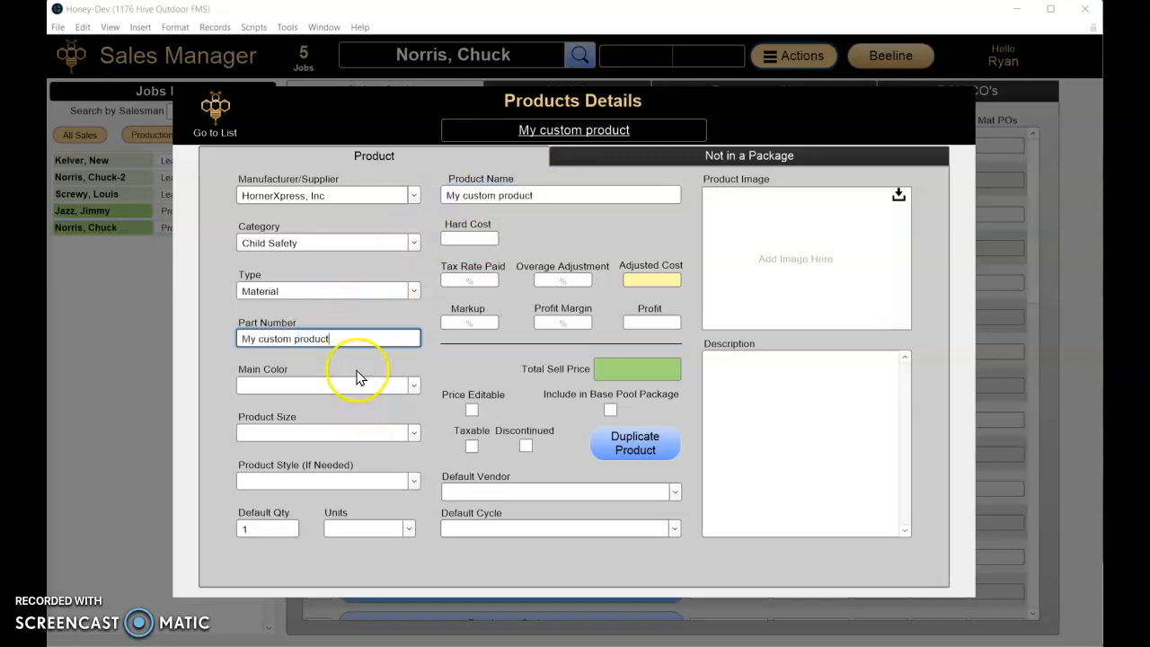
Set the new product's units to Each.
{"action": "left_click", "coordinate": [412, 388]}
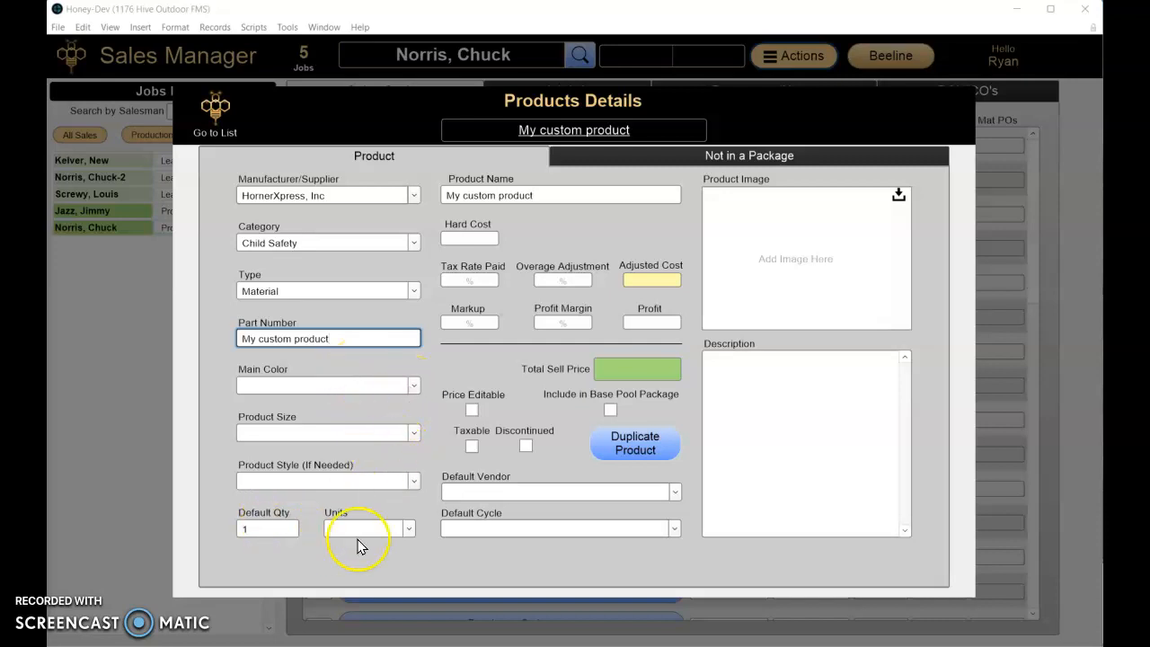
{"action": "left_click", "coordinate": [404, 532]}
{"action": "left_click", "coordinate": [407, 530]}
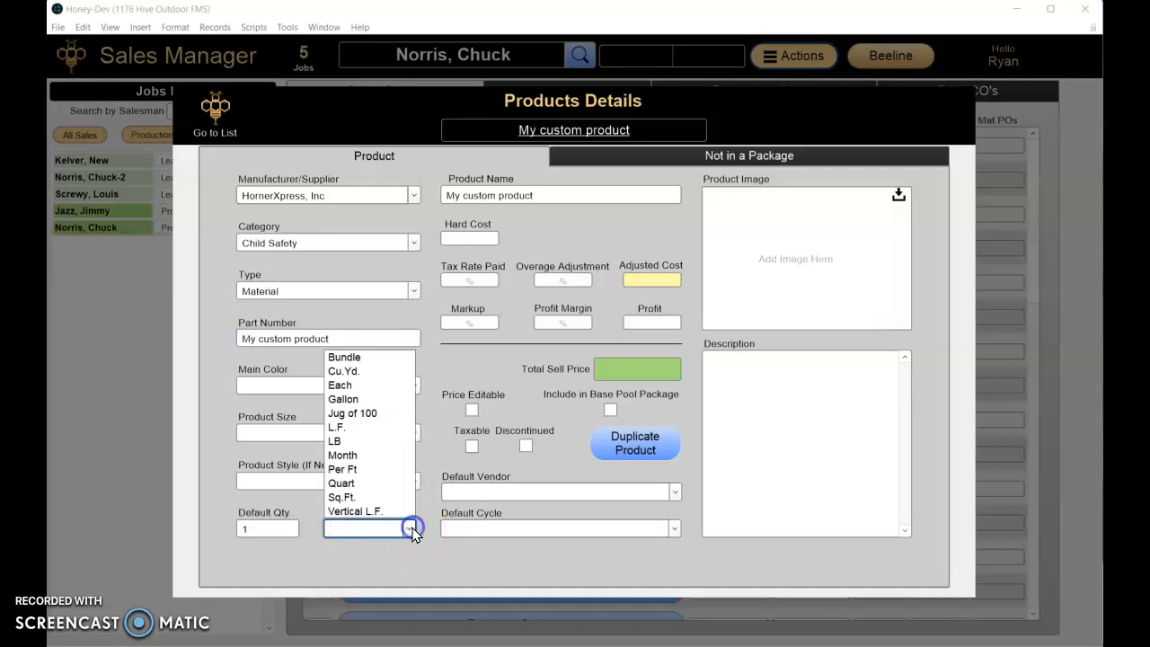
{"action": "left_click", "coordinate": [353, 389]}
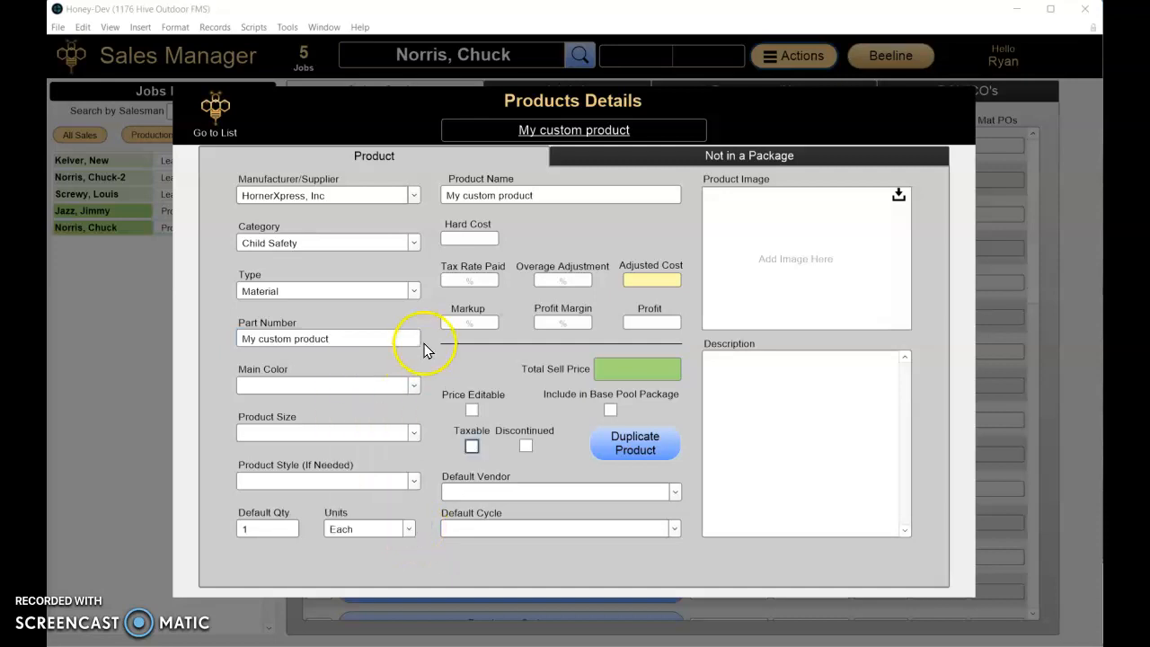
Price the product with a $50 hard cost and a 33.5% profit margin, and mark it as taxable.
{"action": "left_click", "coordinate": [470, 237]}
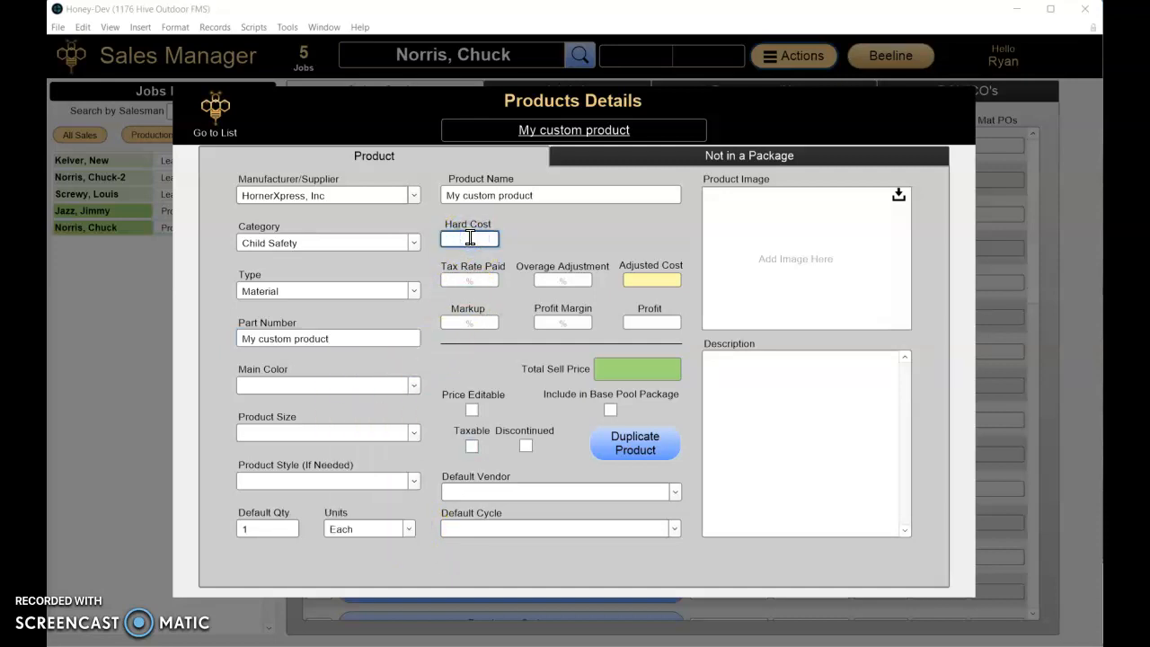
{"action": "type", "text": "50"}
{"action": "key", "text": "Tab"}
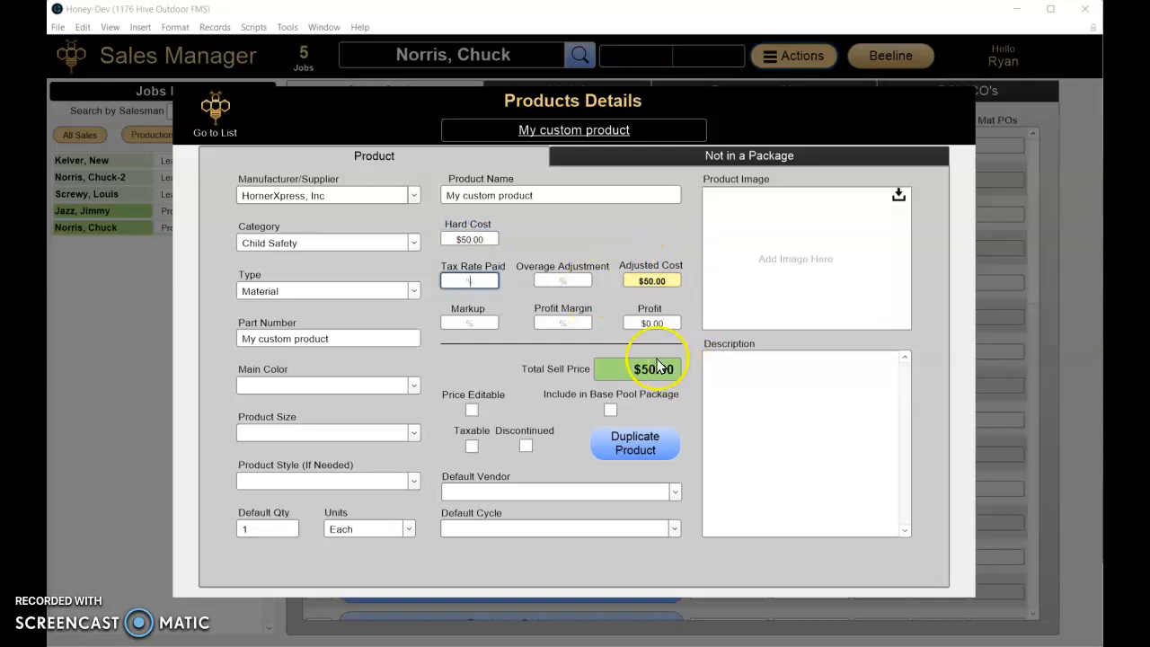
{"action": "left_click", "coordinate": [567, 325]}
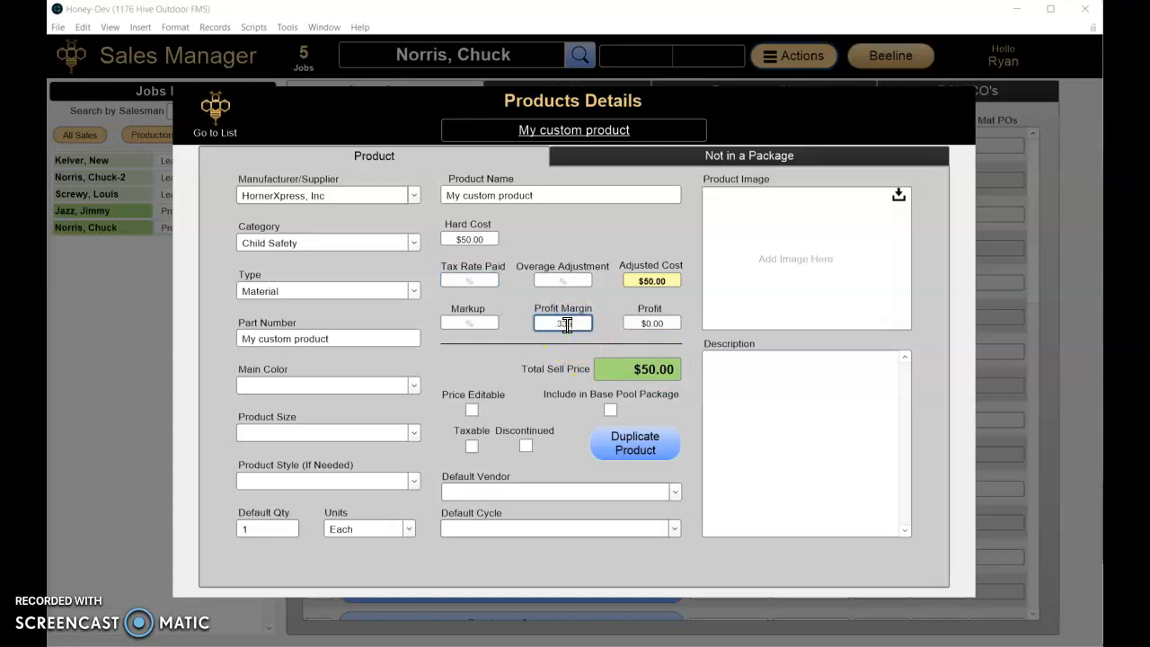
{"action": "type", "text": "33.5"}
{"action": "key", "text": "Tab"}
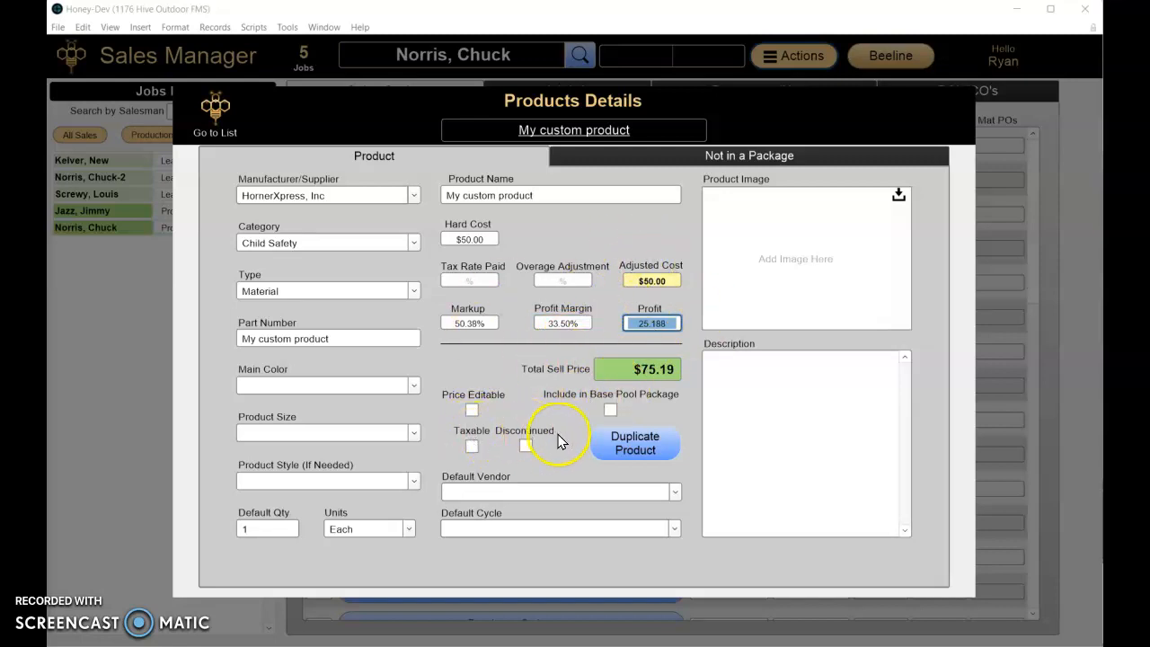
{"action": "left_click", "coordinate": [473, 448]}
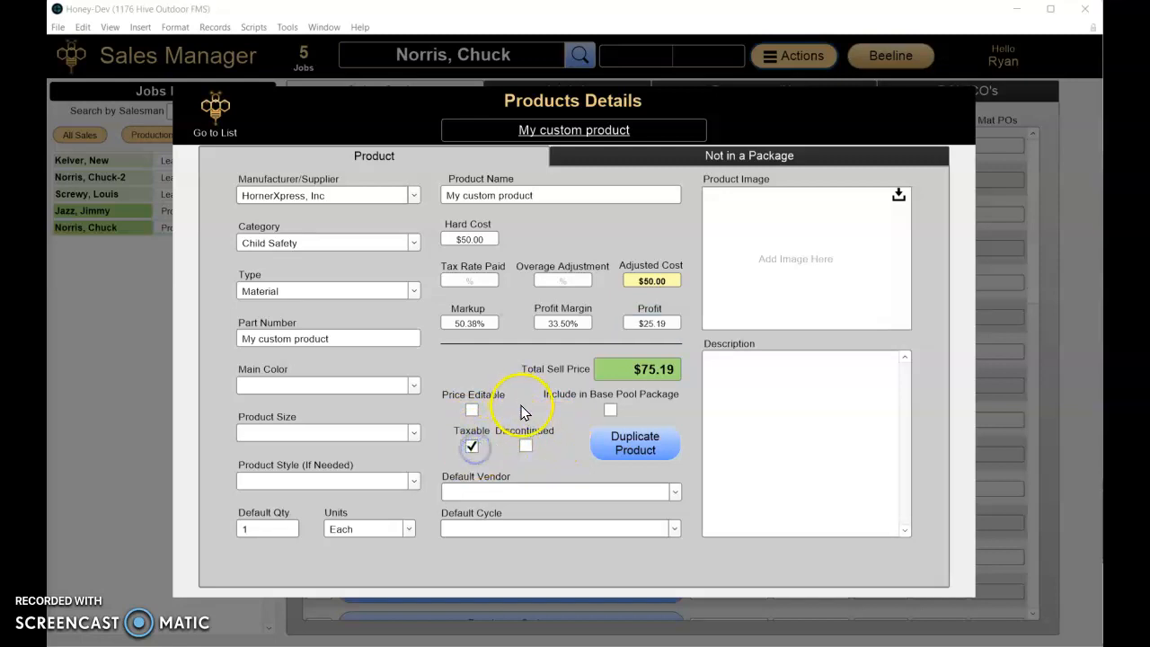
Set the product's default vendor to HornerXpress, Inc and its default cycle to Child Safety.
{"action": "left_click", "coordinate": [675, 494]}
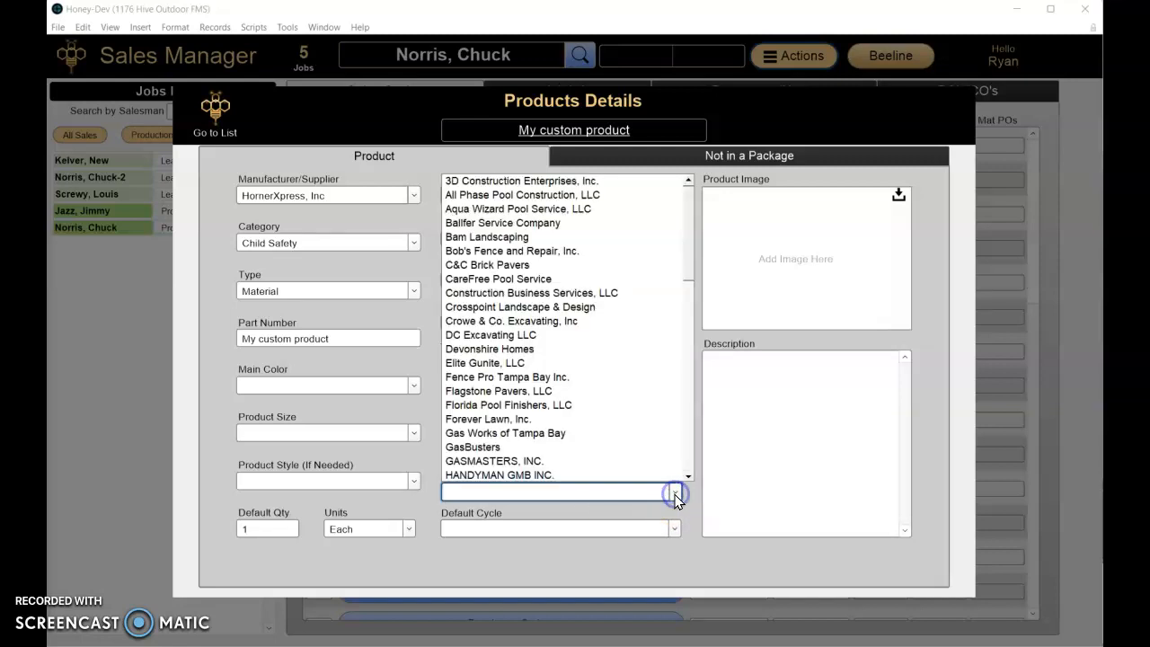
{"action": "type", "text": "ho"}
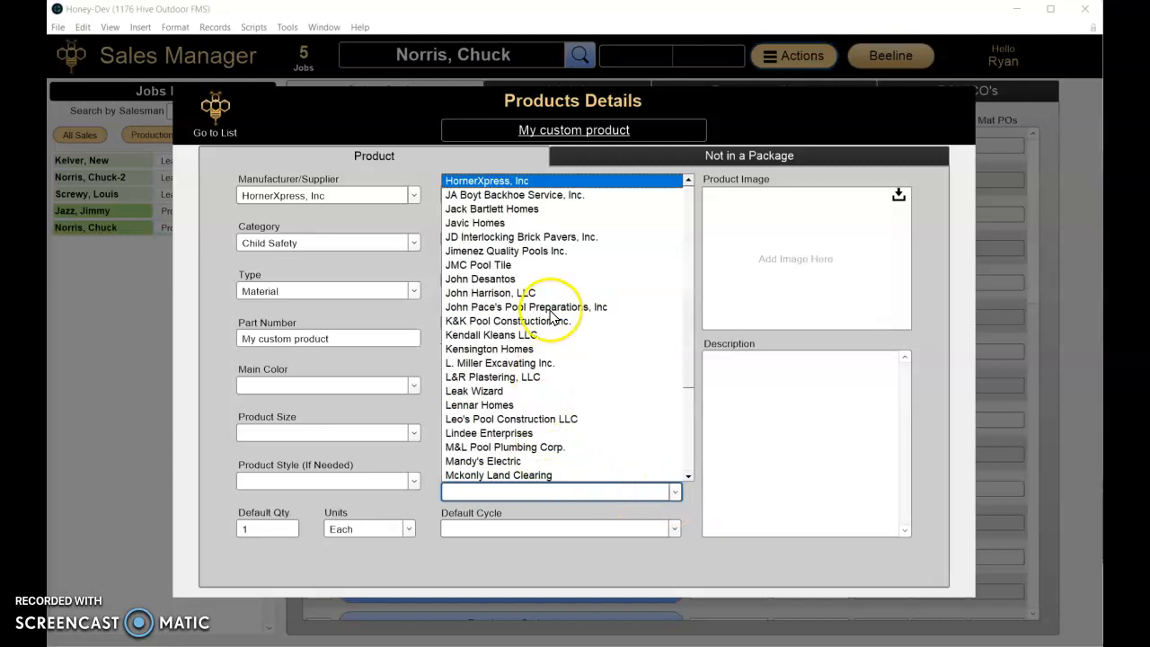
{"action": "left_click", "coordinate": [521, 181]}
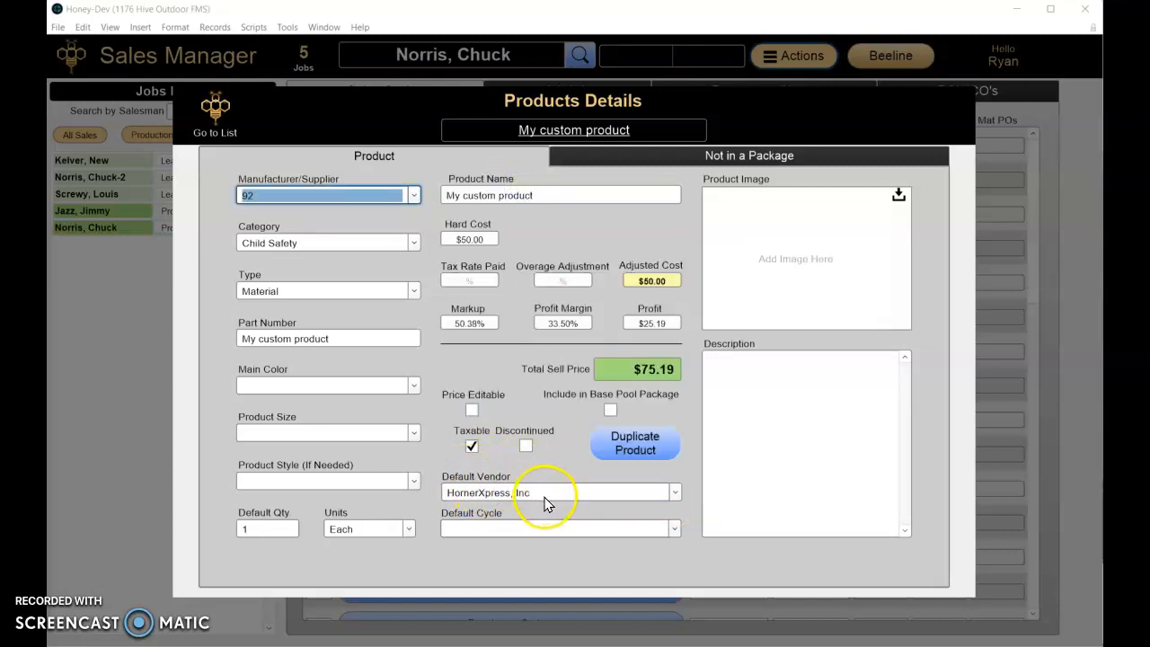
{"action": "left_click", "coordinate": [551, 470]}
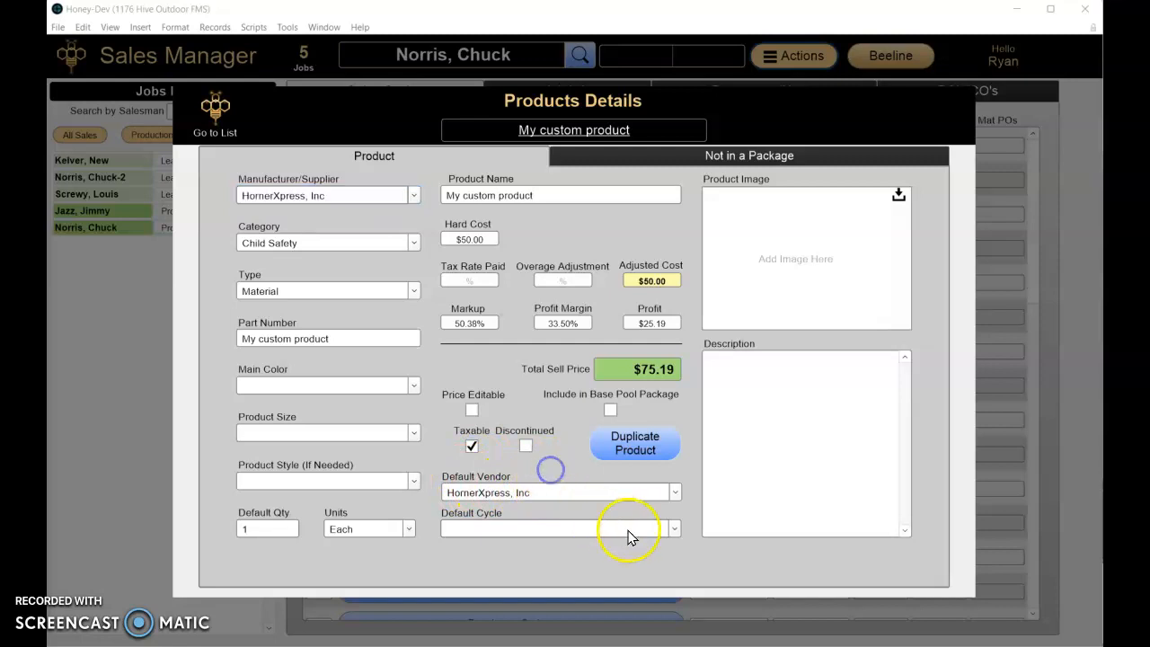
{"action": "left_click", "coordinate": [675, 529]}
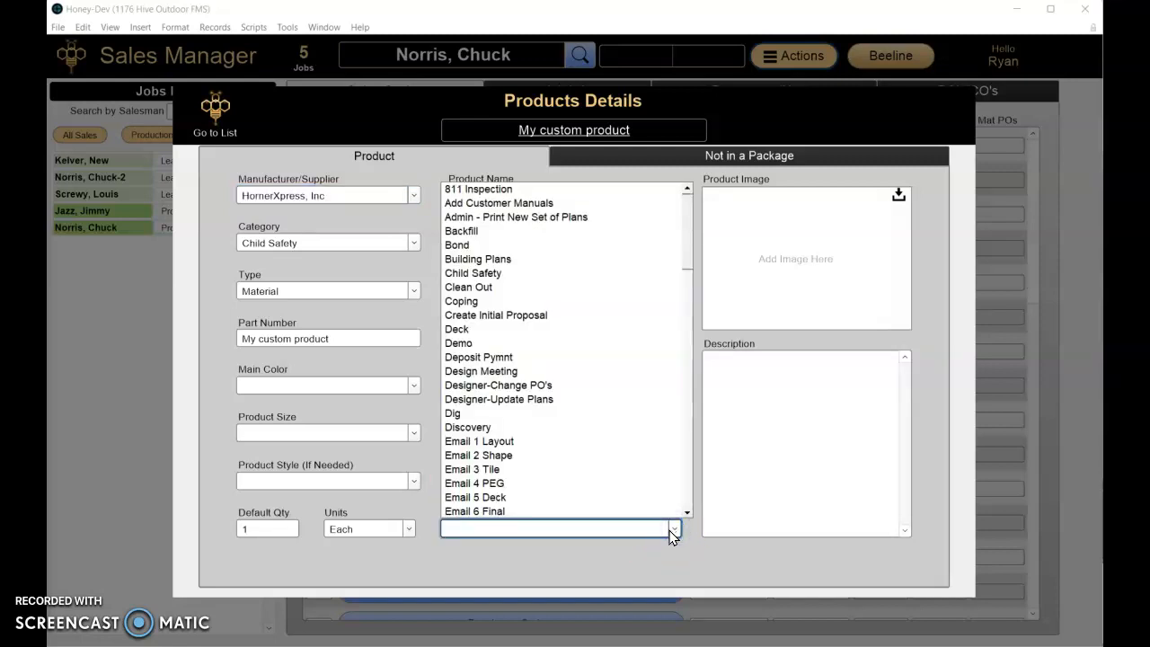
{"action": "left_click", "coordinate": [508, 277]}
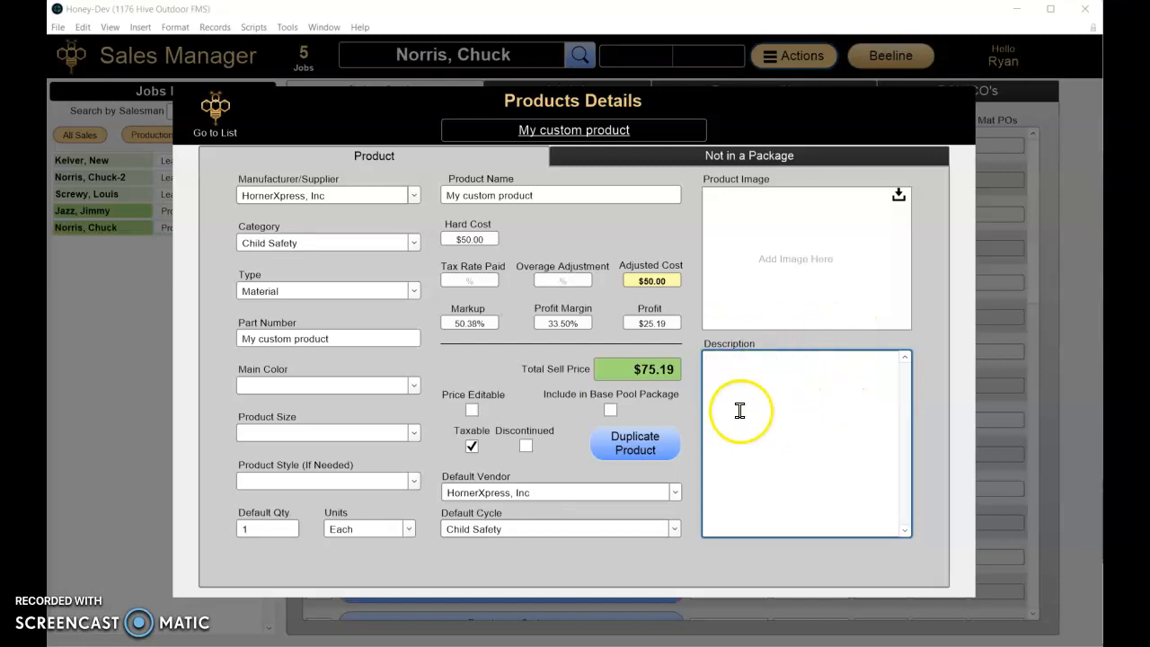
View the items available for the custom product's package and return to the product list without adding any.
{"action": "left_click", "coordinate": [683, 154]}
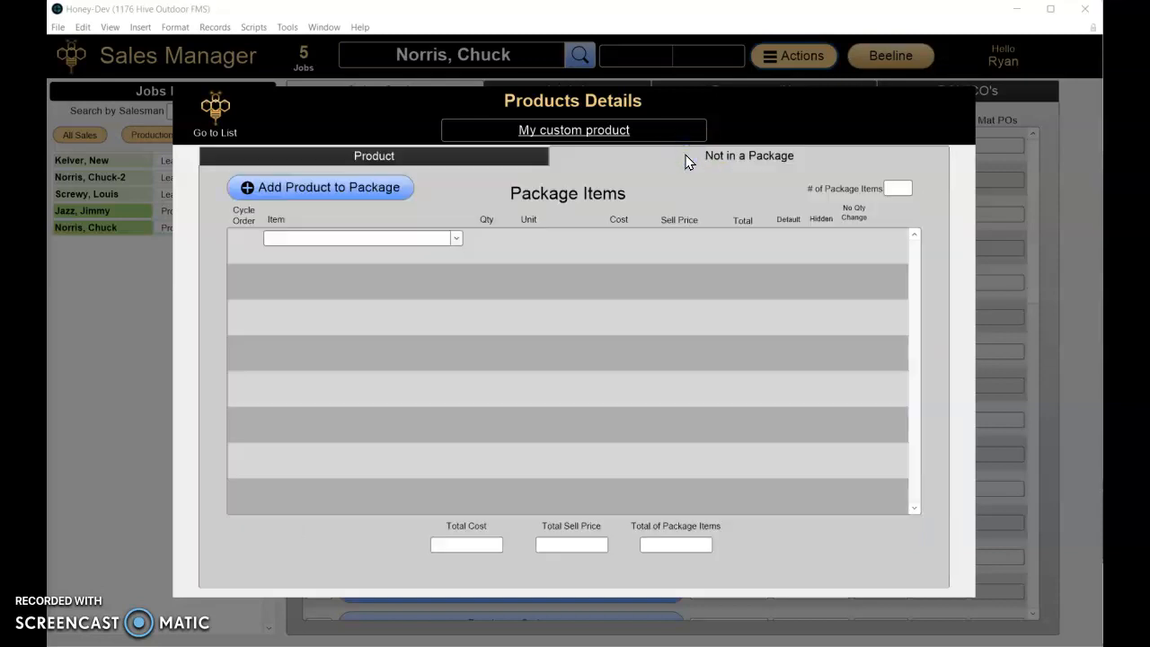
{"action": "left_click", "coordinate": [459, 241]}
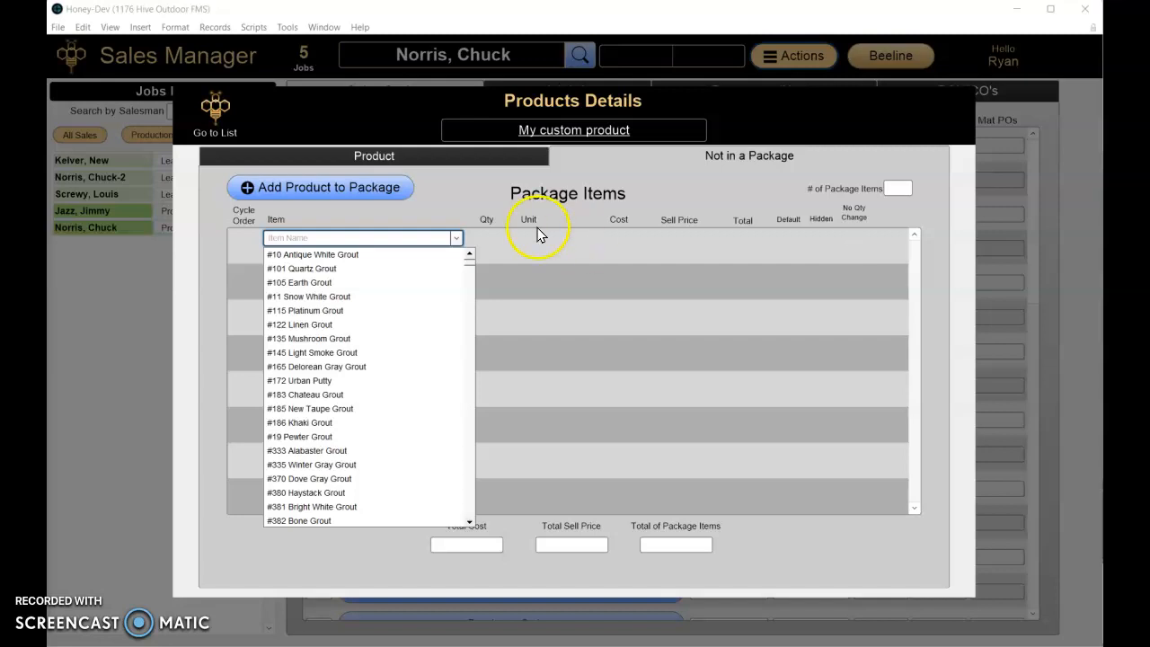
{"action": "left_click", "coordinate": [218, 115]}
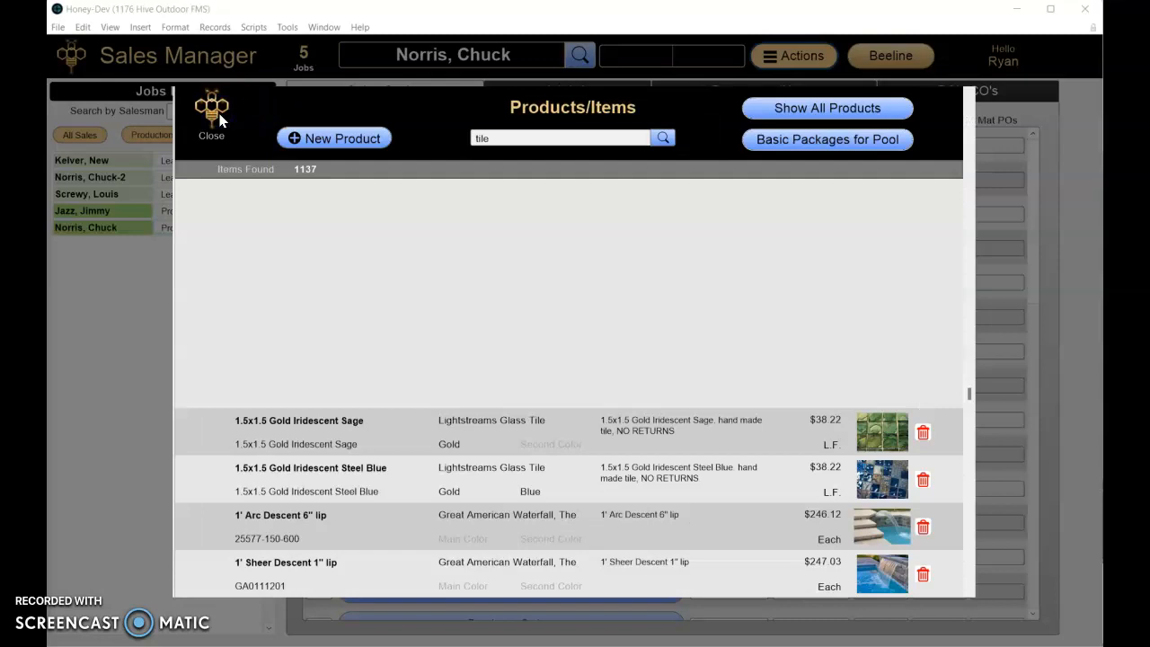
Browse the product list, rerun the "tile" search and look through the matching products.
{"action": "scroll", "coordinate": [441, 341], "scroll_direction": "down", "scroll_amount": 3}
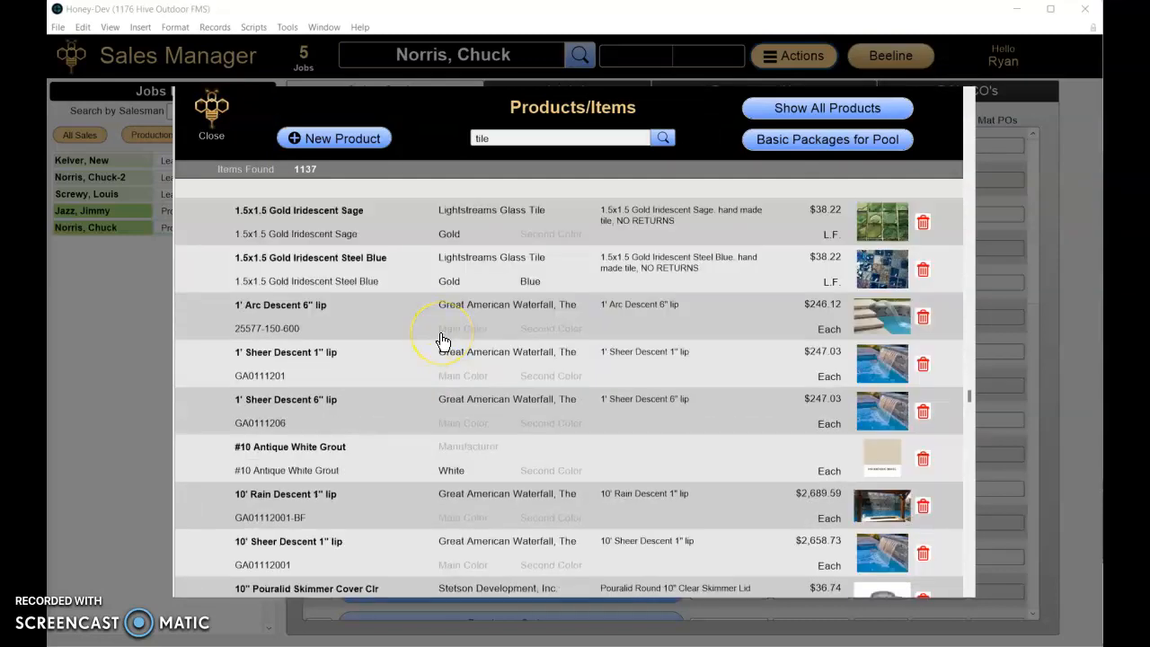
{"action": "scroll", "coordinate": [441, 341], "scroll_direction": "up", "scroll_amount": 5}
{"action": "scroll", "coordinate": [441, 342], "scroll_direction": "down", "scroll_amount": 3}
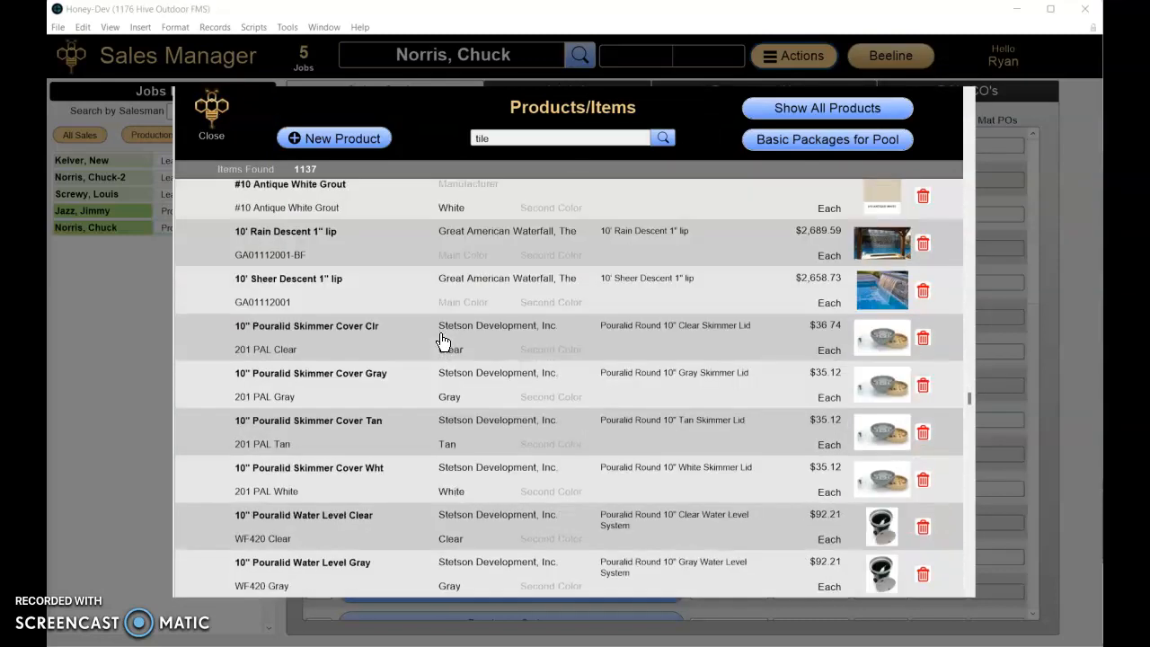
{"action": "left_click", "coordinate": [663, 138]}
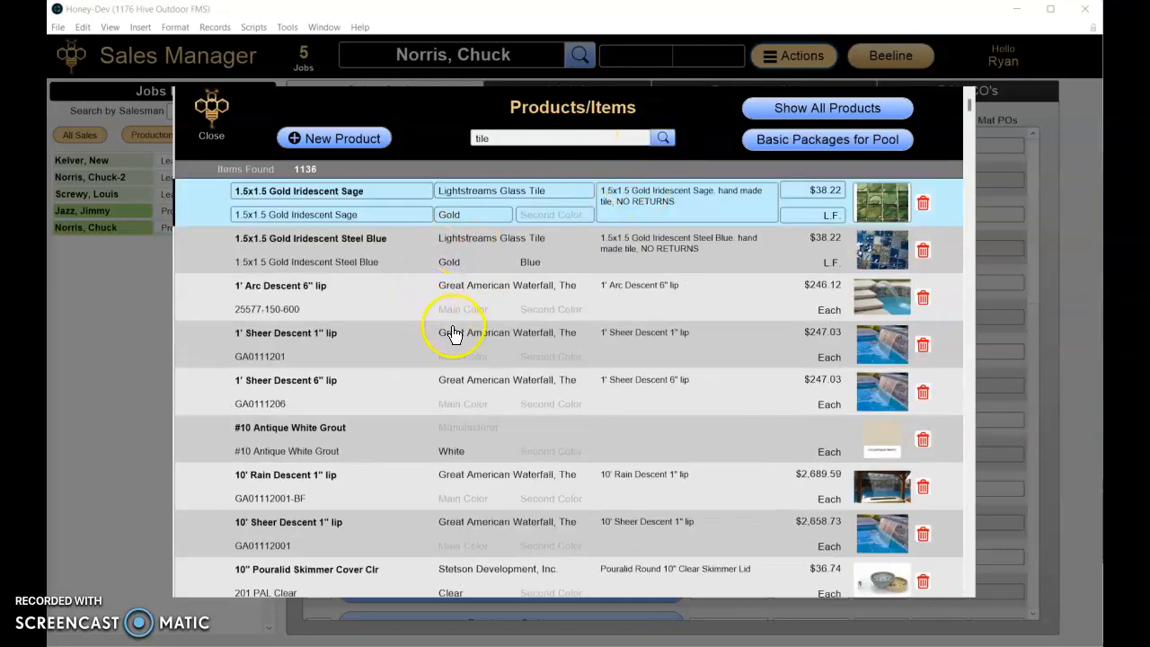
{"action": "scroll", "coordinate": [452, 335], "scroll_direction": "down", "scroll_amount": 3}
{"action": "scroll", "coordinate": [457, 335], "scroll_direction": "up", "scroll_amount": 3}
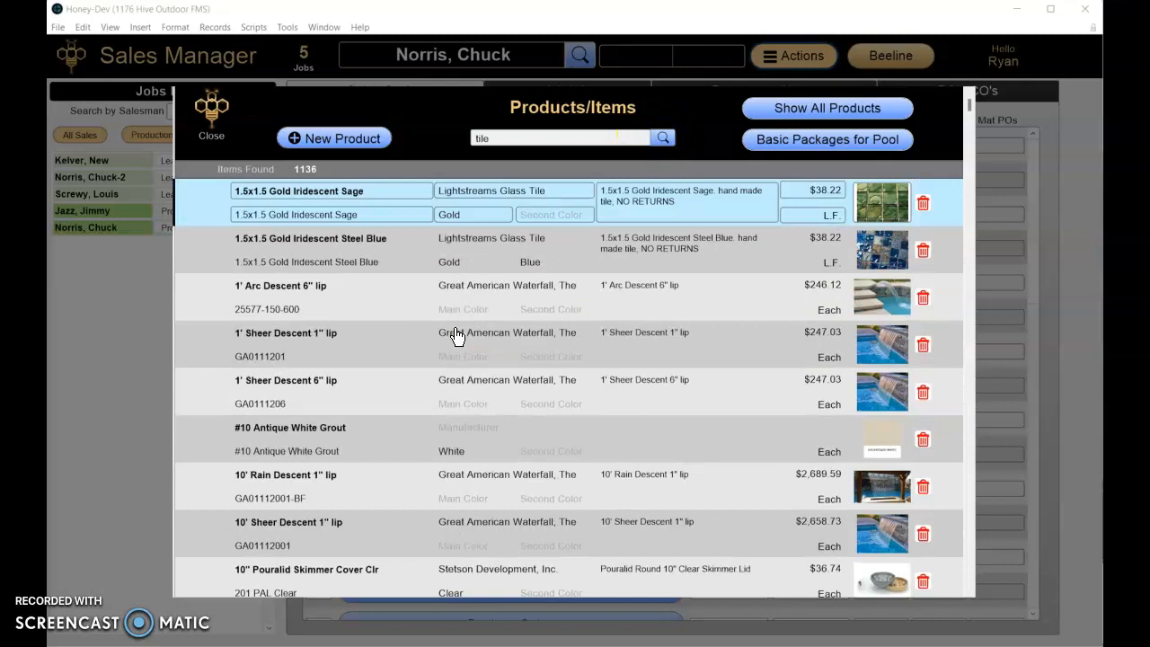